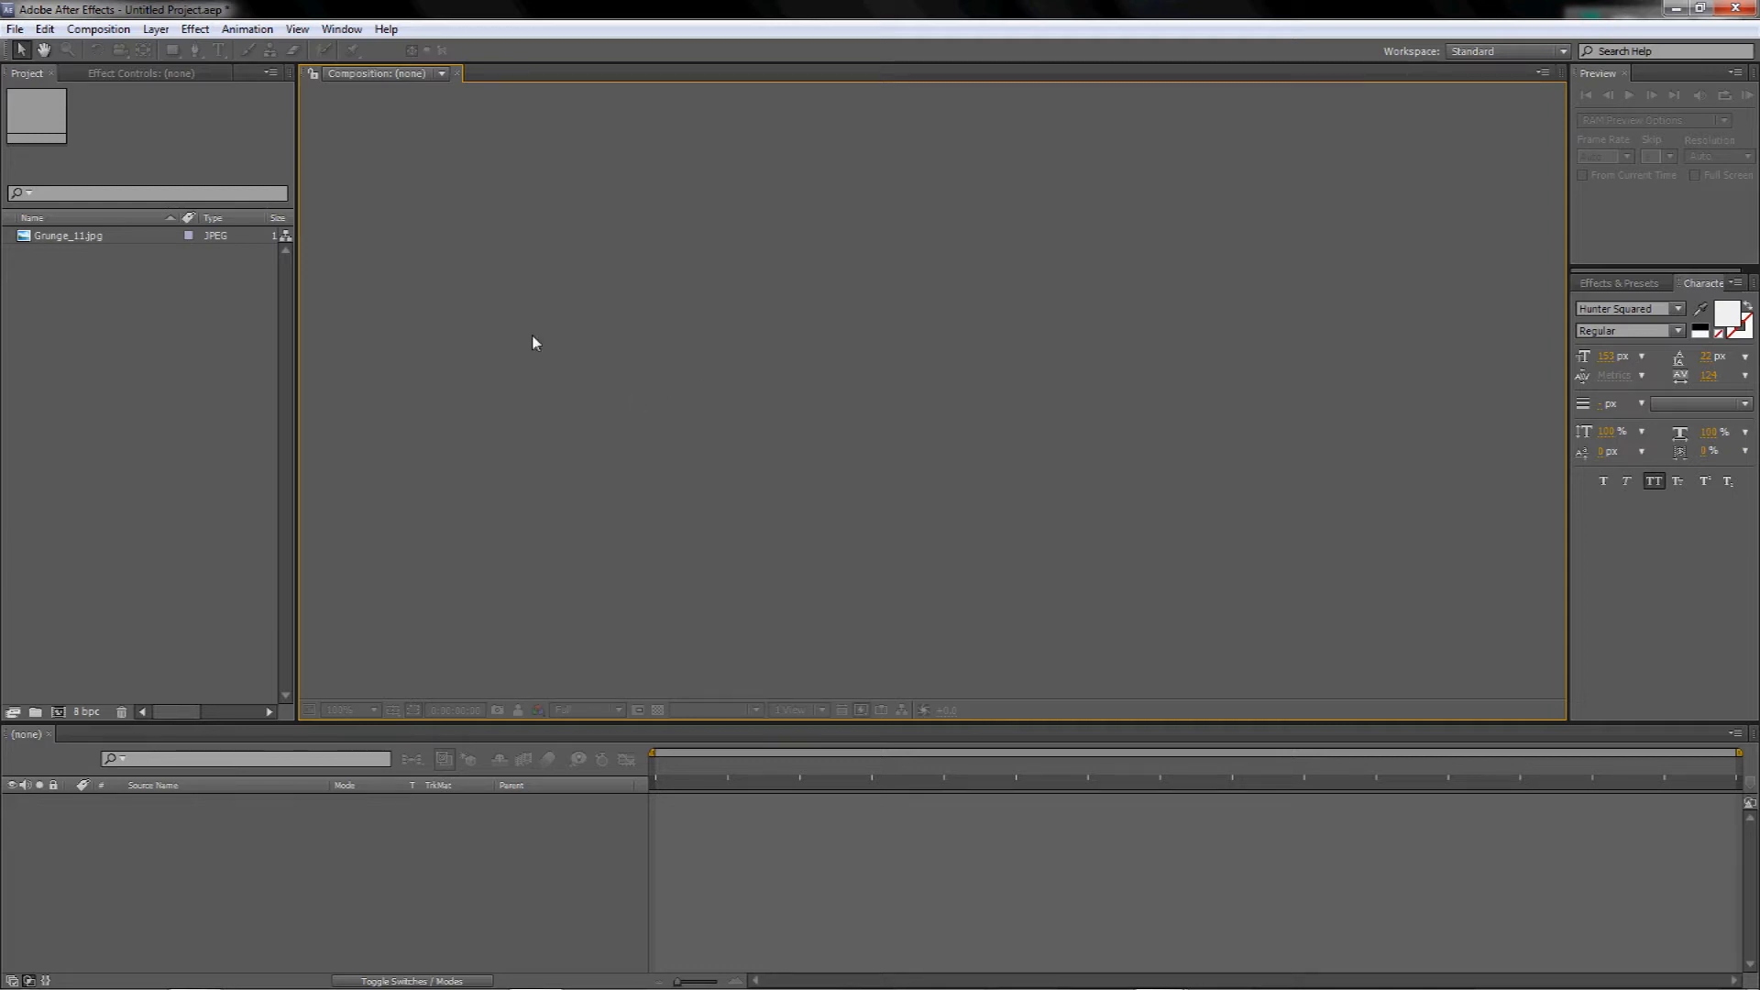
# - Create a new 1280 x 720 composition with the HDV/HDTV 720 25 preset and a duration of 10 seconds
pyautogui.click(98, 29)
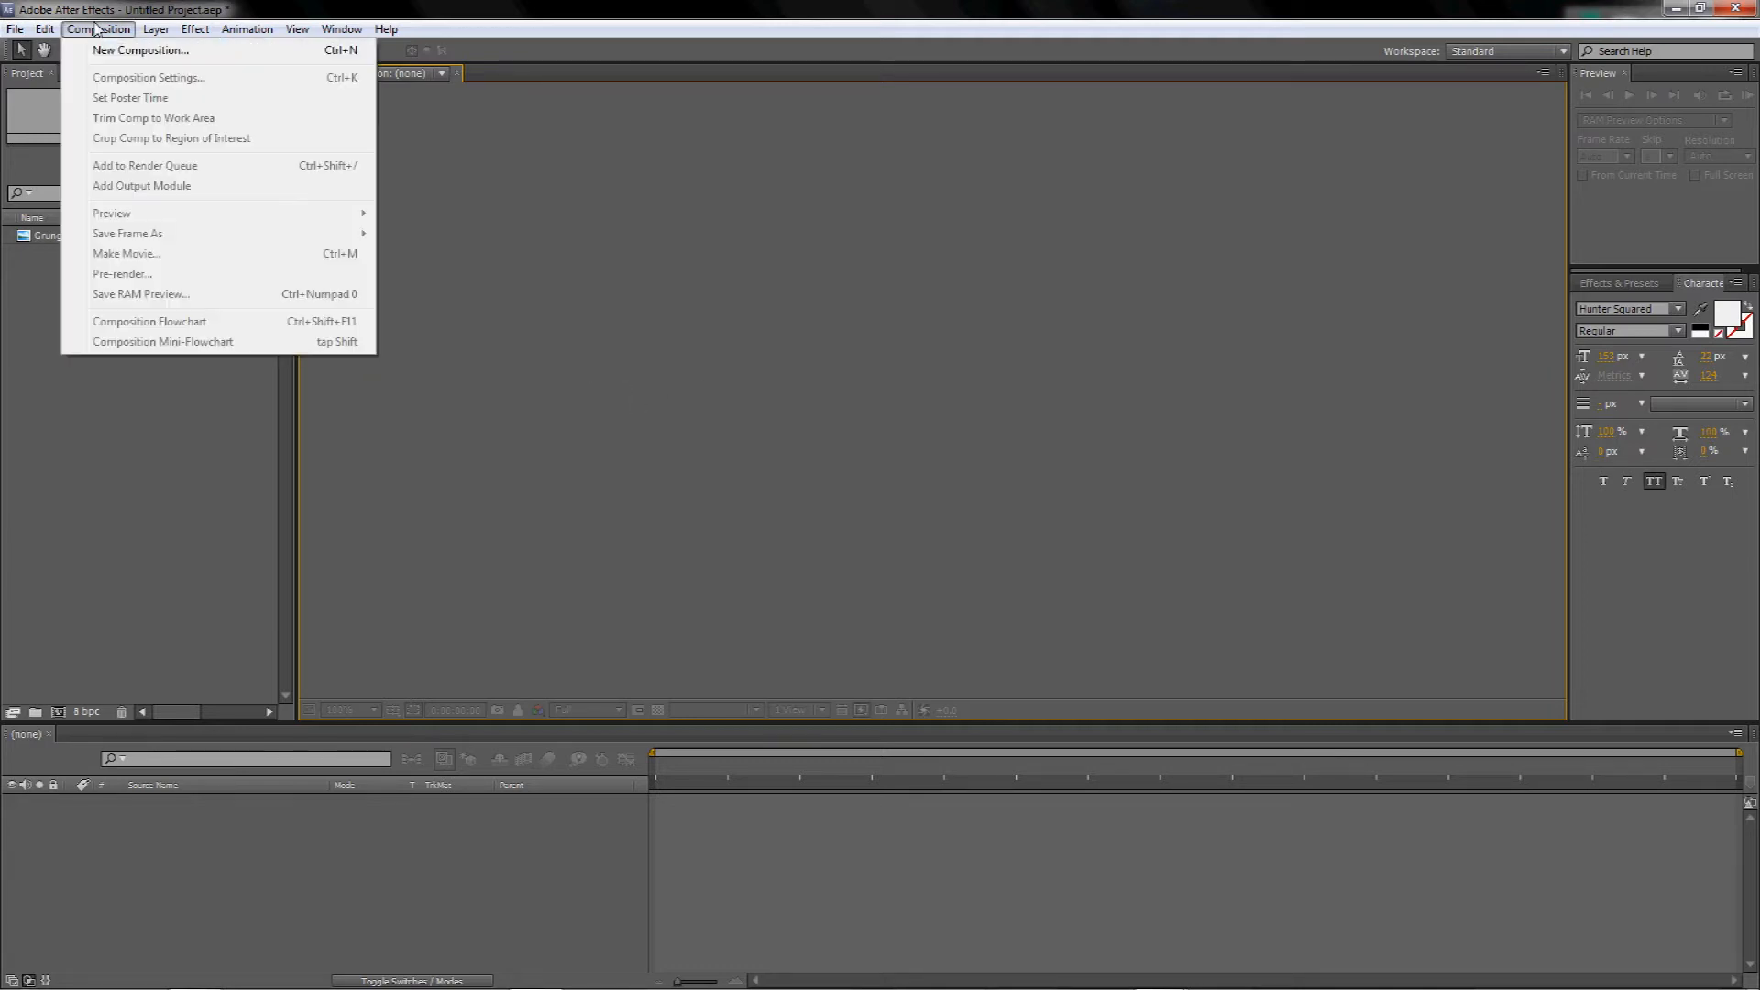
pyautogui.click(119, 48)
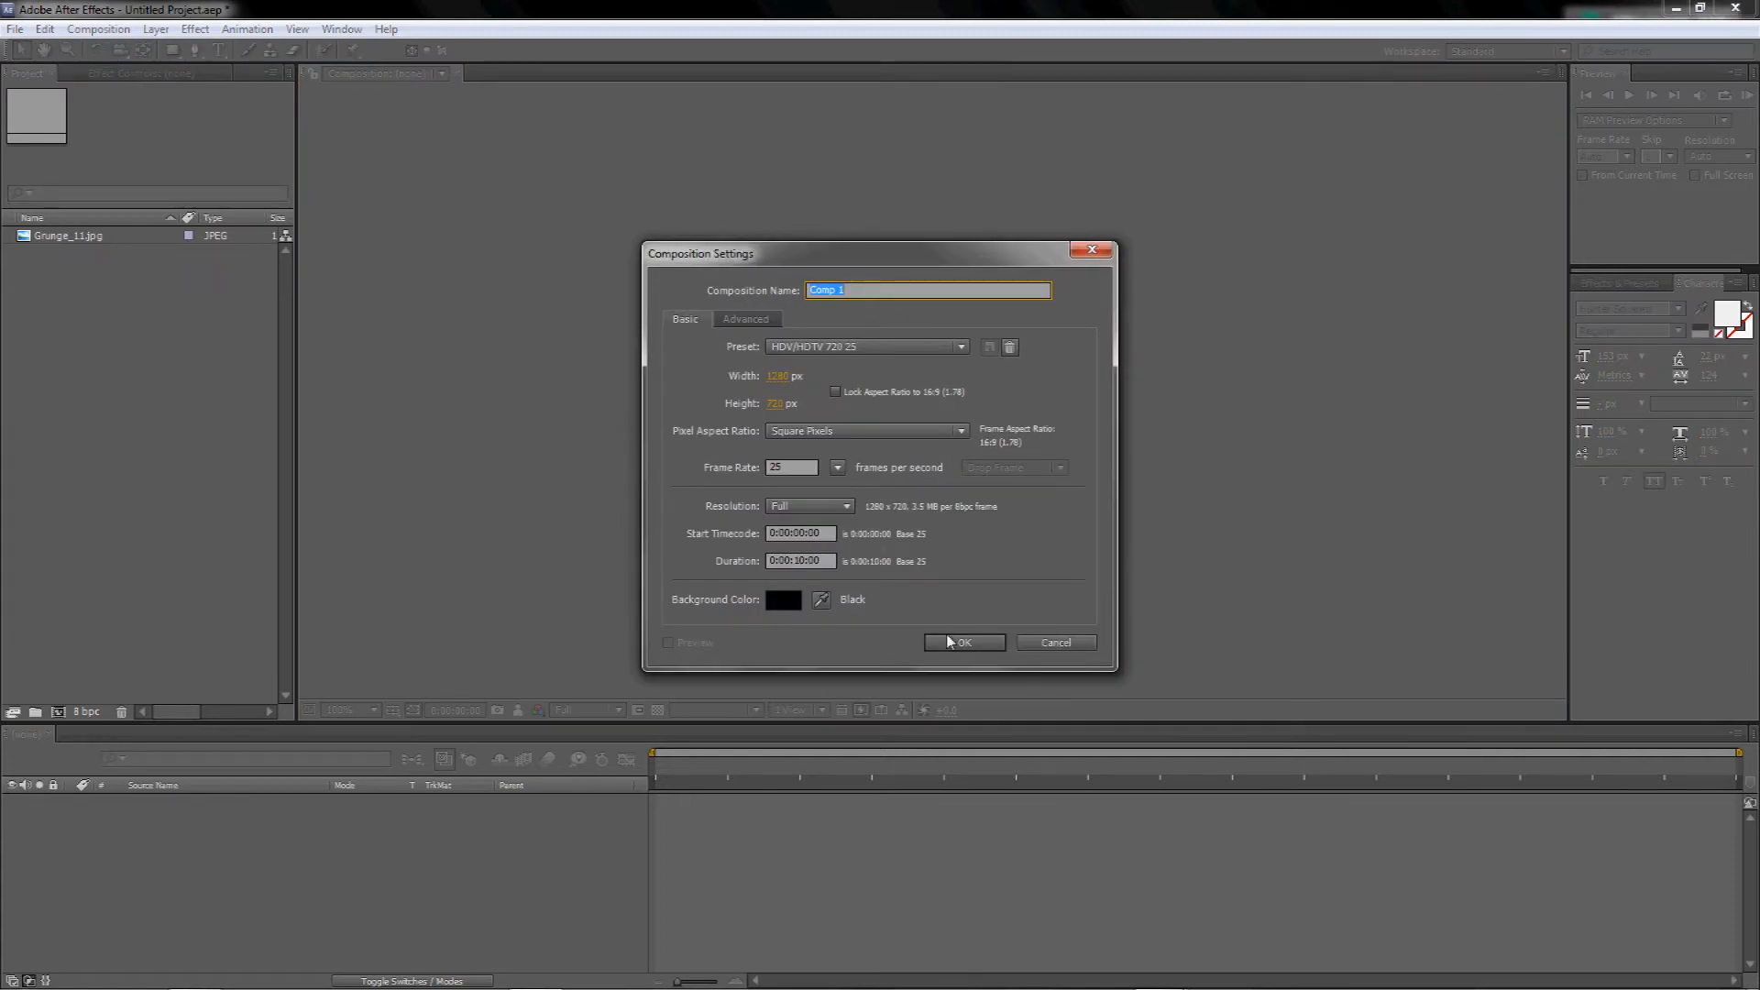
pyautogui.click(975, 643)
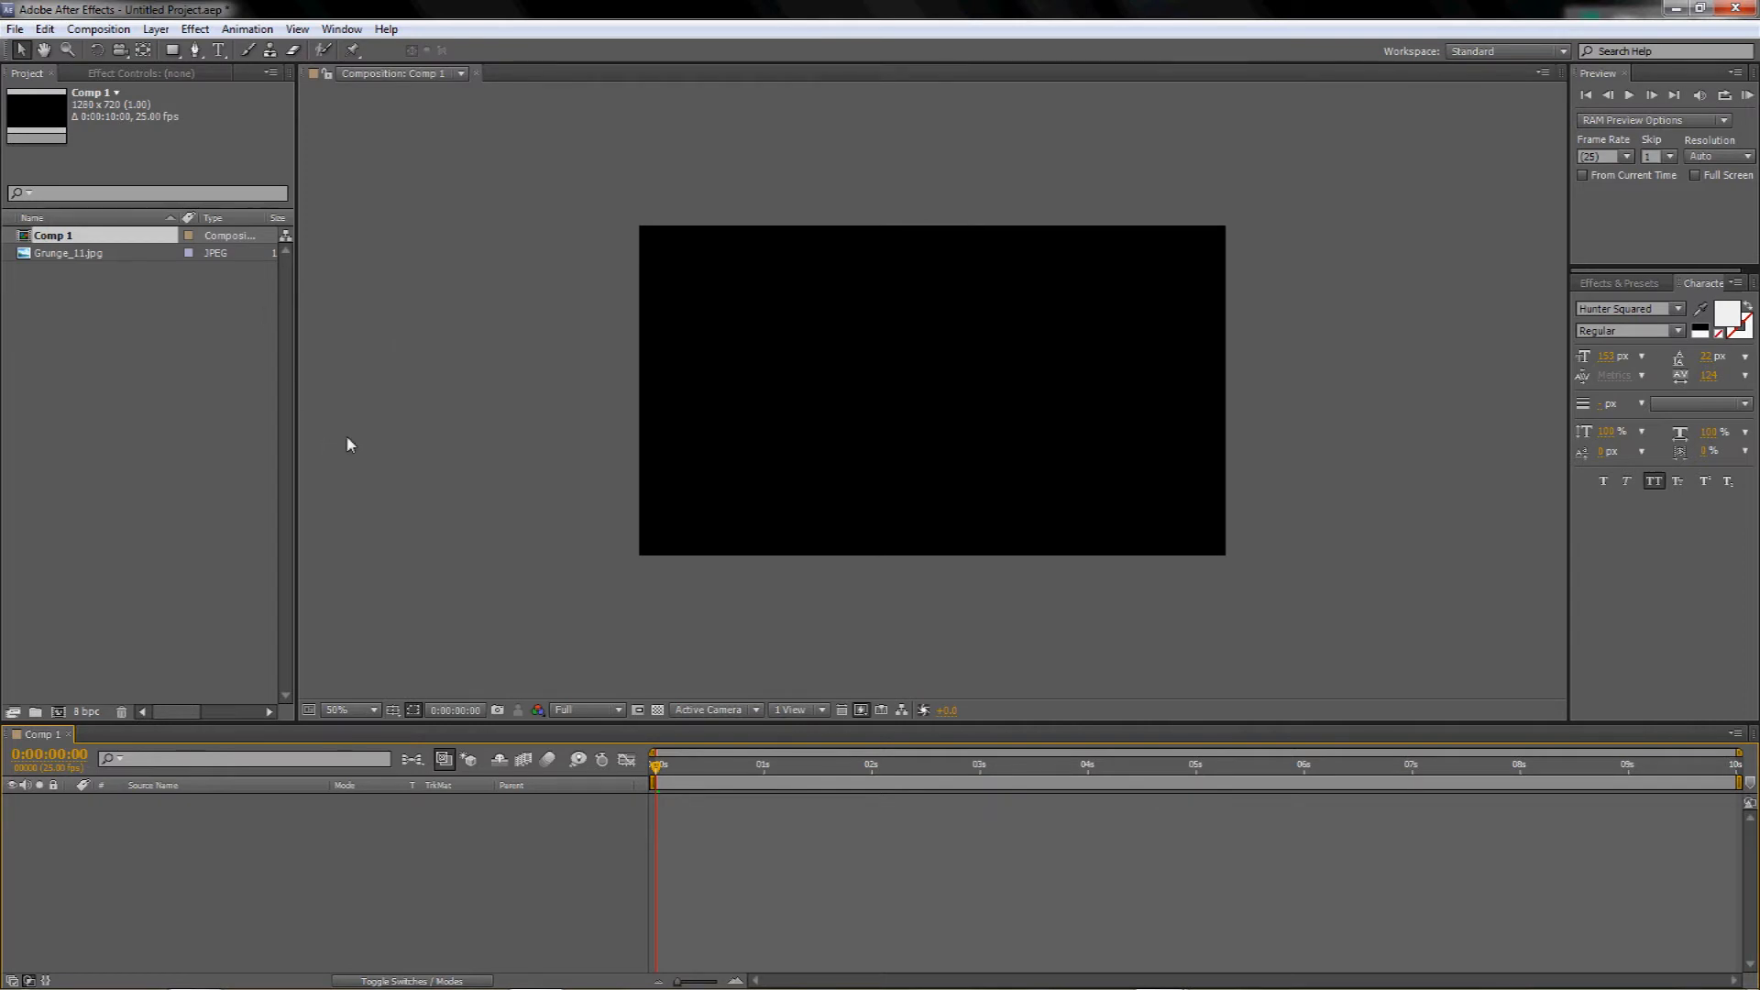
# - Add Grunge_11.jpg from the project to the composition as the background layer
pyautogui.click(66, 255)
pyautogui.moveTo(66, 256); pyautogui.dragTo(175, 802)
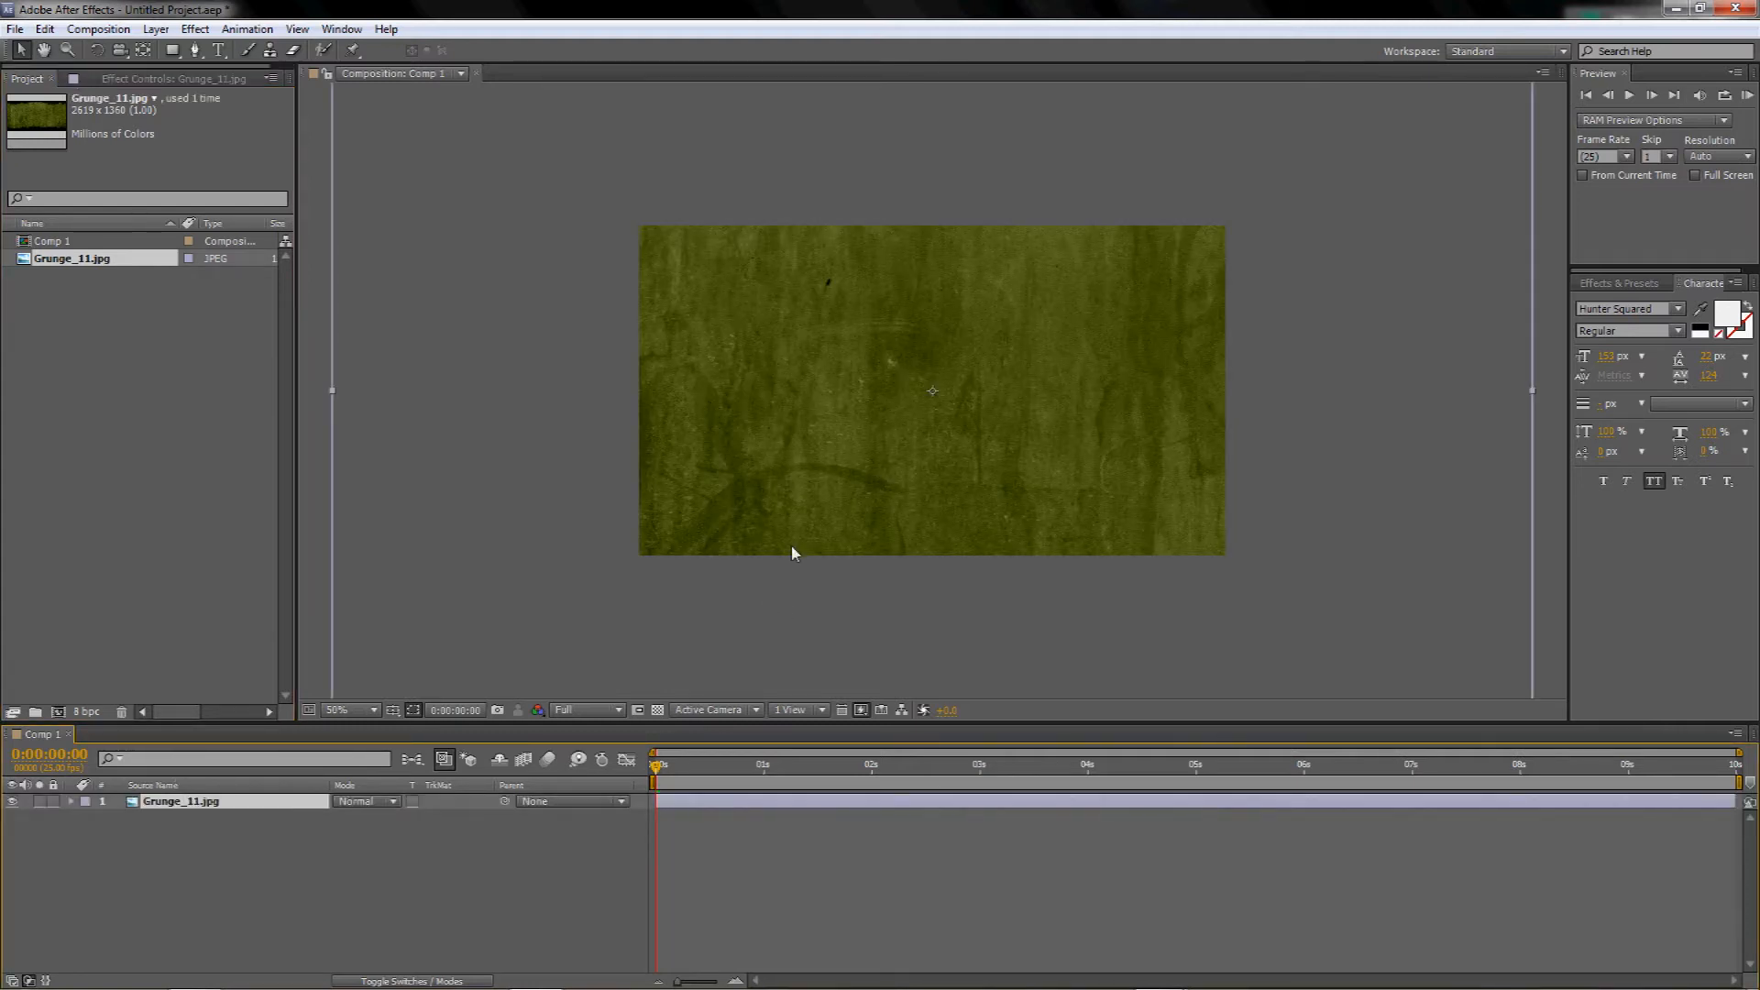
pyautogui.scroll(1, 783, 528)
pyautogui.scroll(-1, 783, 527)
# - Create a text layer reading "TEXT" and move it to the centre of the composition
pyautogui.click(220, 51)
pyautogui.click(798, 413)
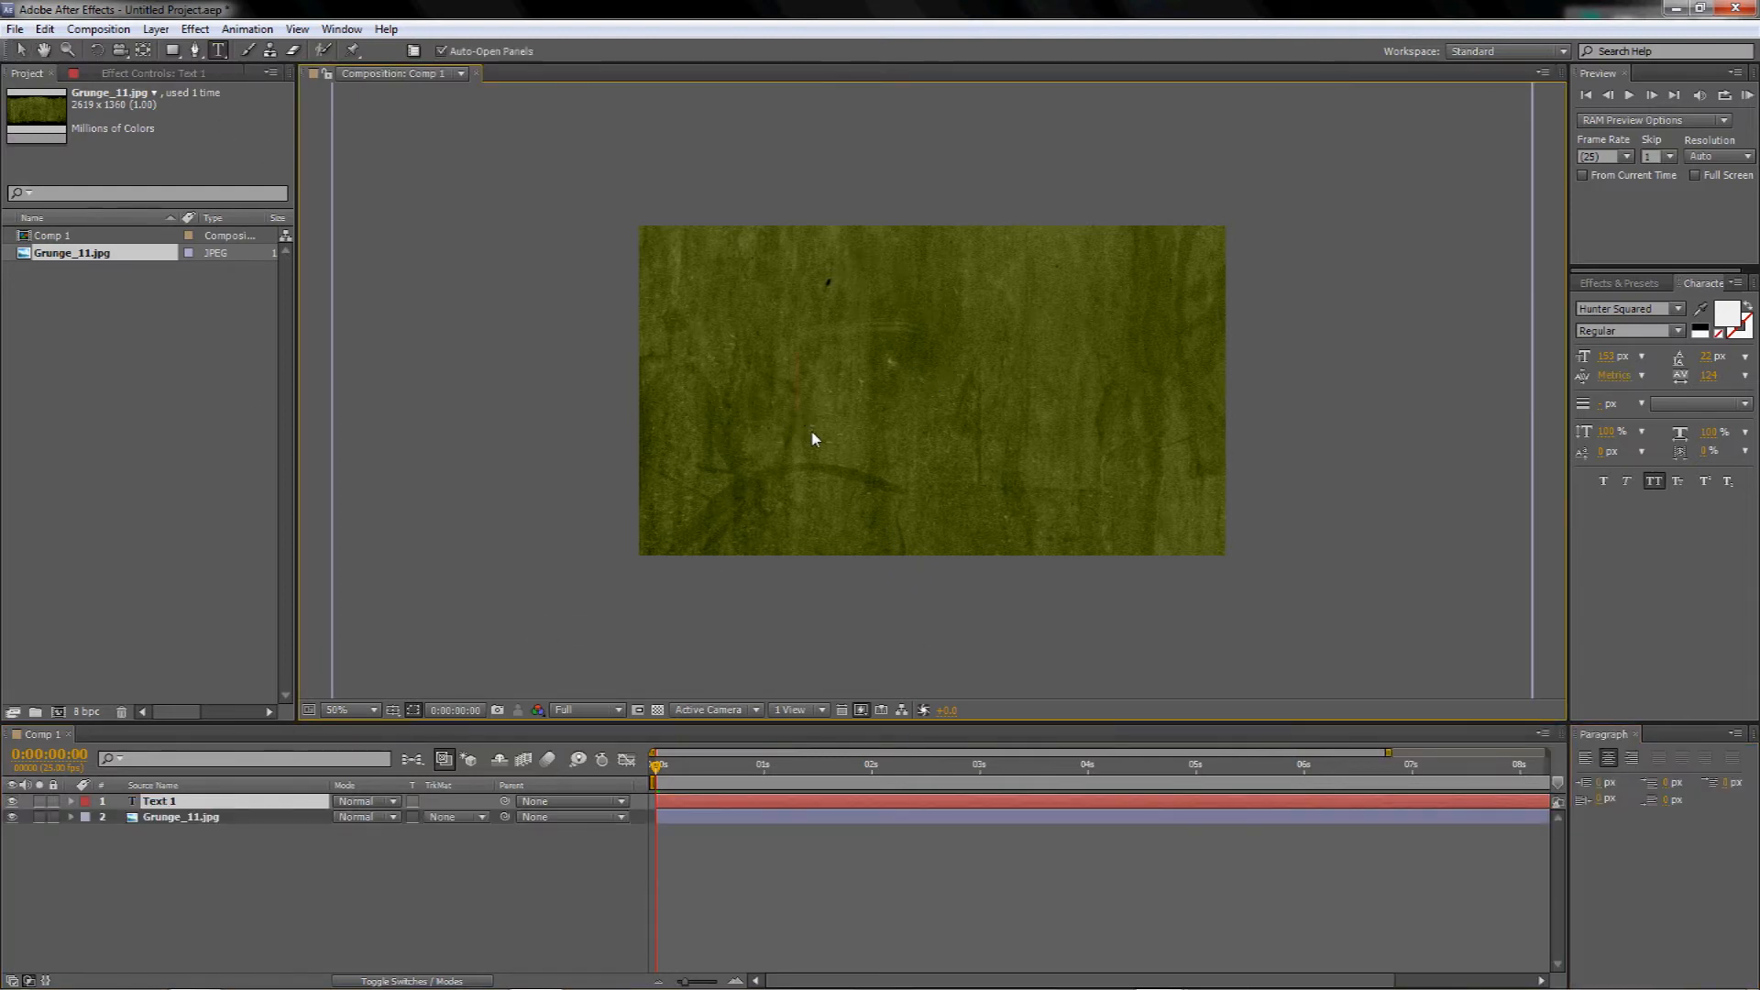
pyautogui.write('TEXT')
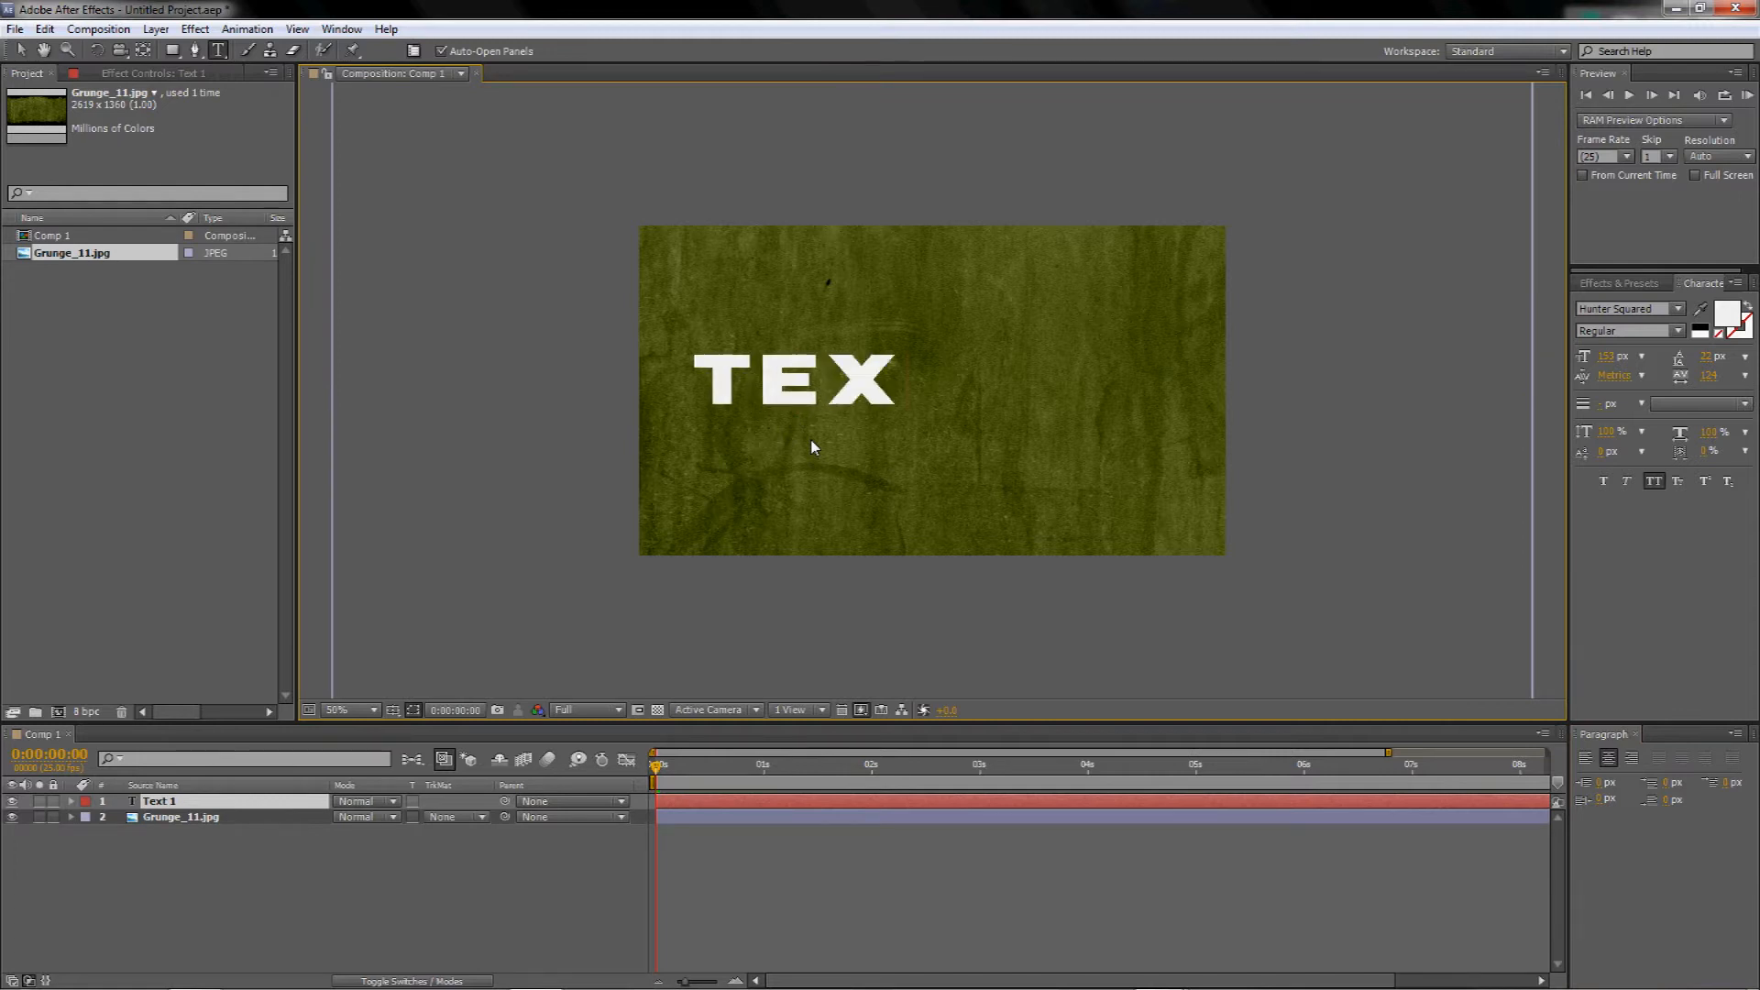
pyautogui.click(20, 50)
pyautogui.moveTo(738, 401); pyautogui.dragTo(878, 422)
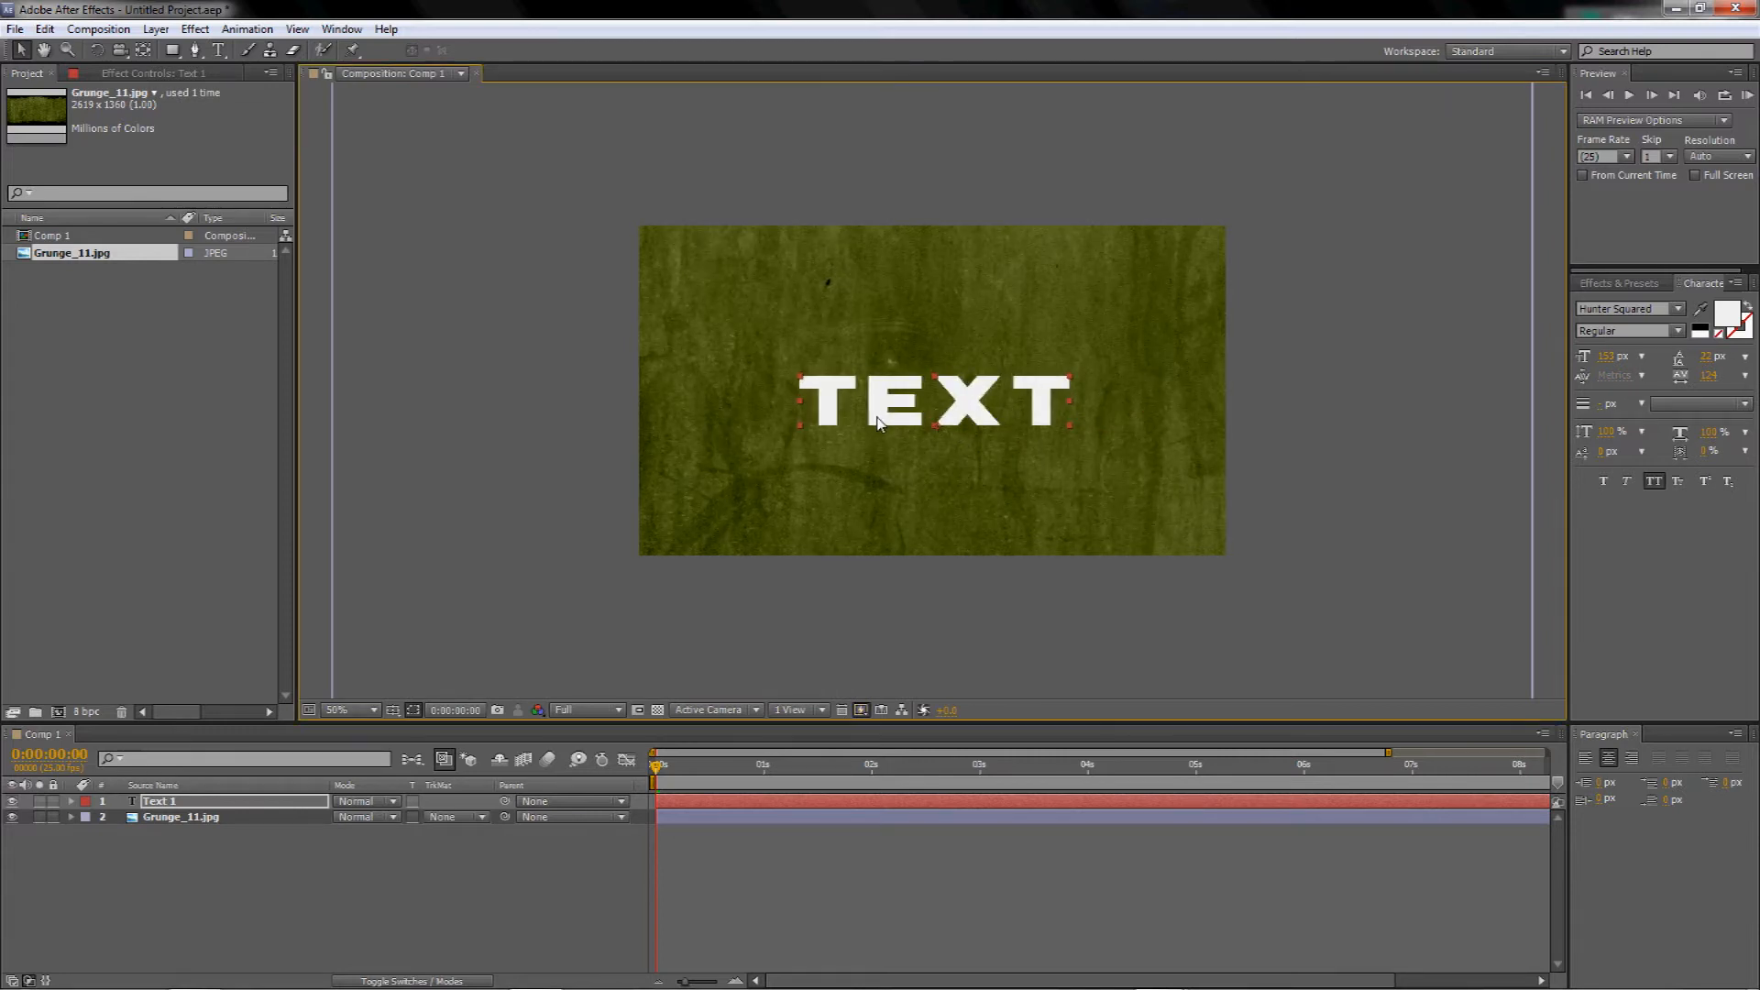
pyautogui.click(503, 440)
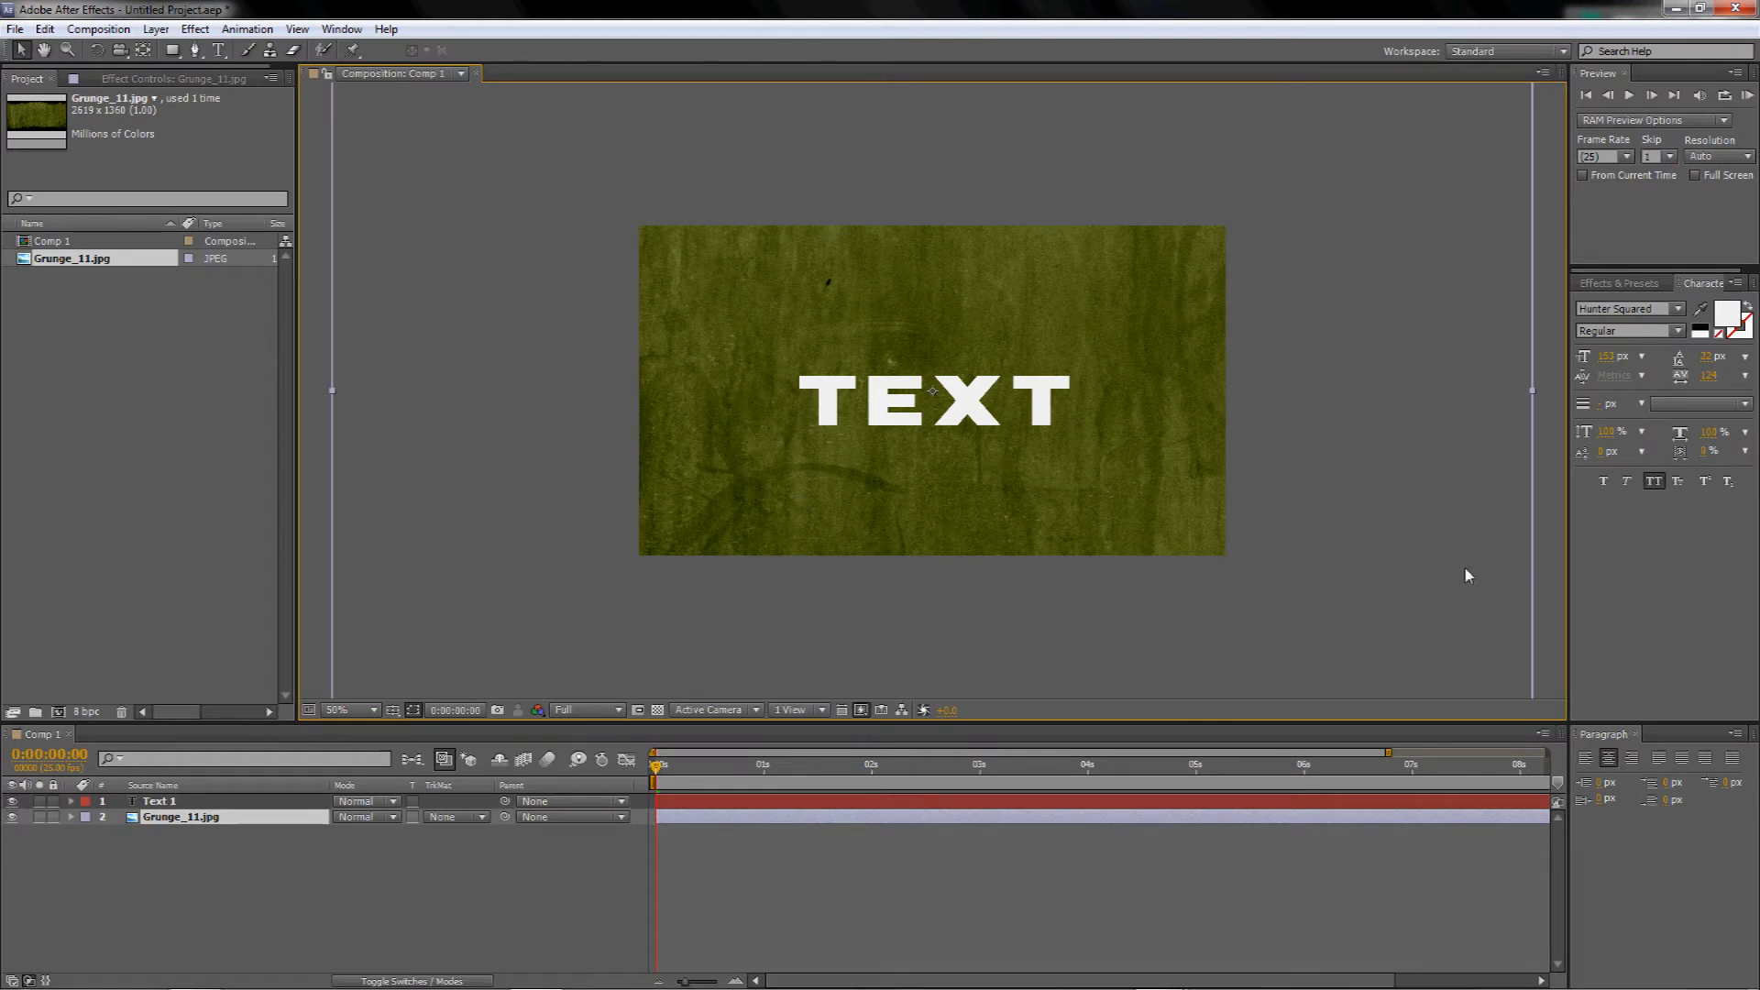
# - Apply the Simulation effect Shatter to the text layer and set its View to Rendered
pyautogui.click(1597, 286)
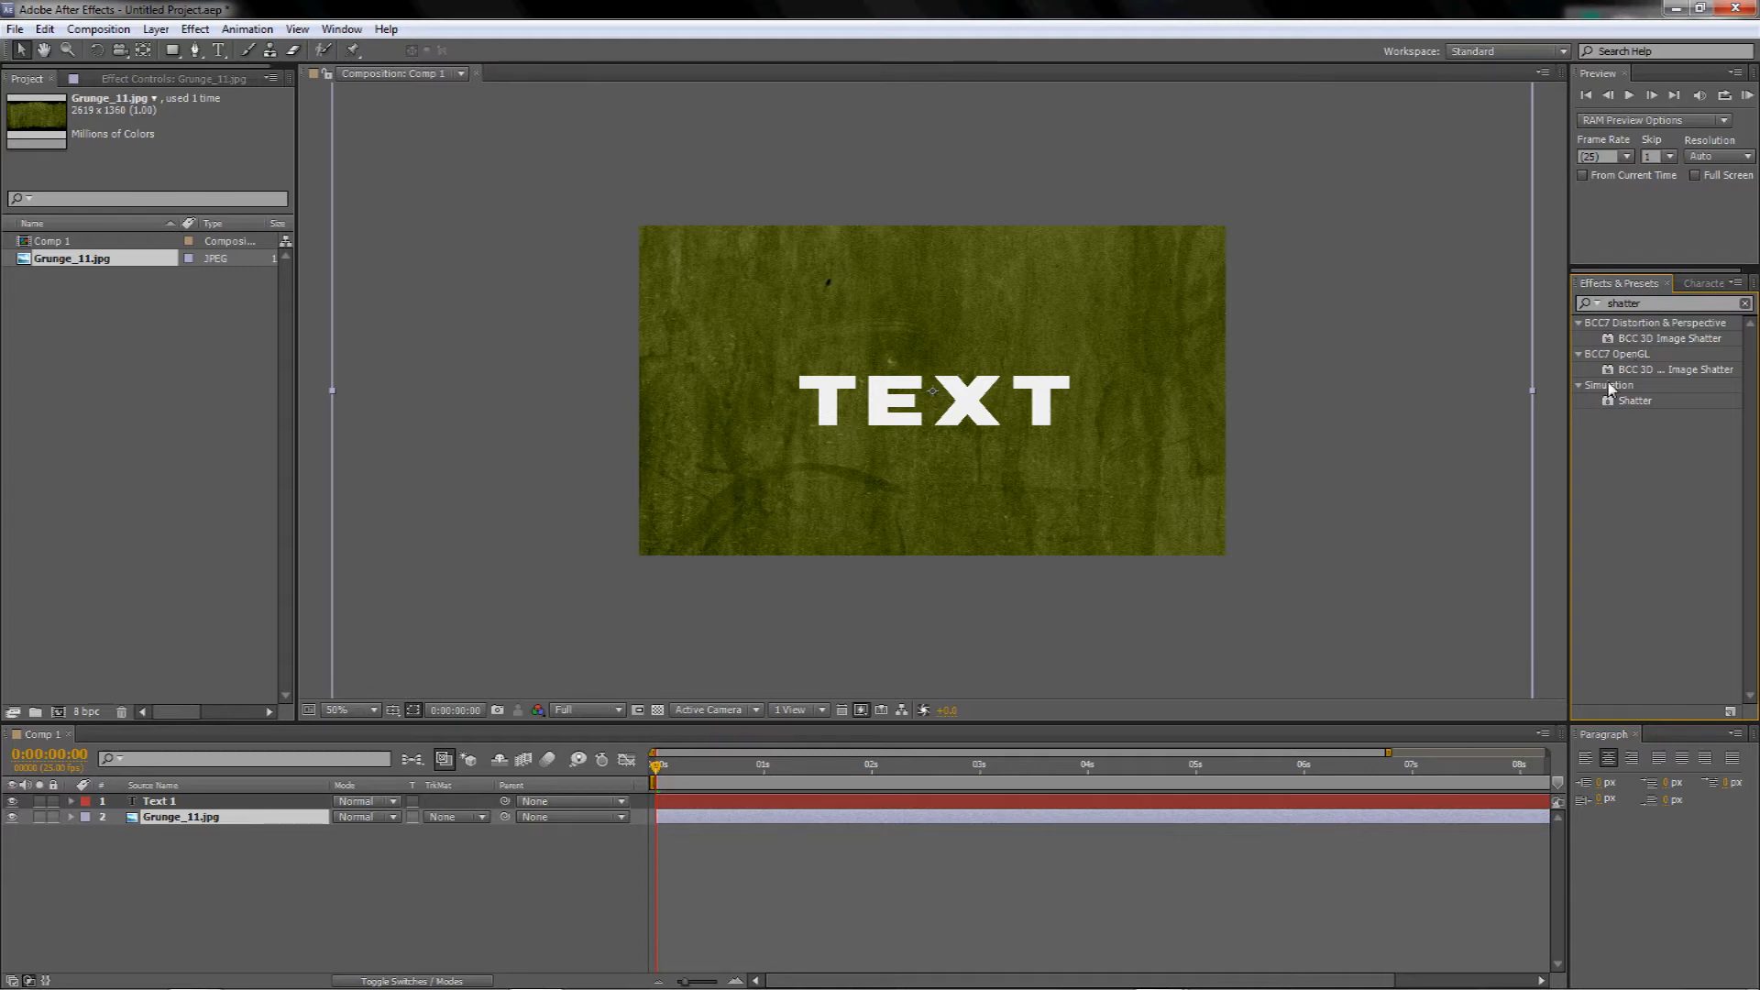
pyautogui.moveTo(1628, 404); pyautogui.dragTo(933, 415)
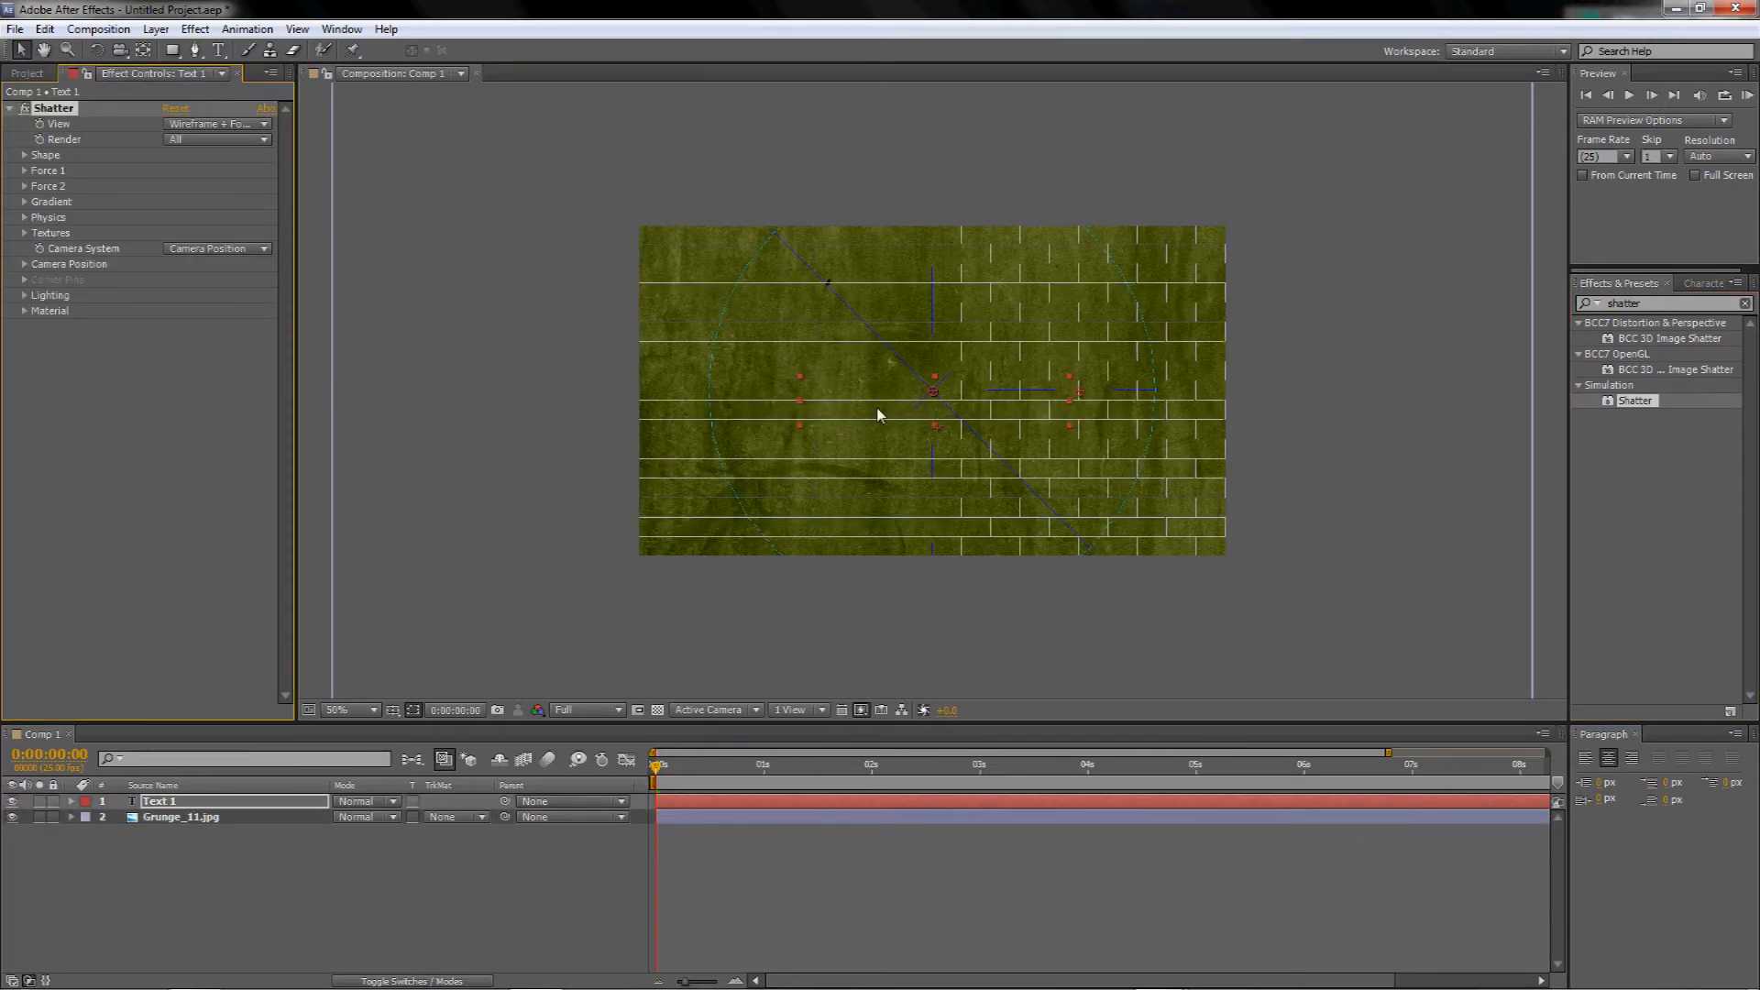
pyautogui.moveTo(665, 760)
pyautogui.mouseDown()
pyautogui.moveTo(772, 763)
pyautogui.moveTo(642, 777)
pyautogui.mouseUp()
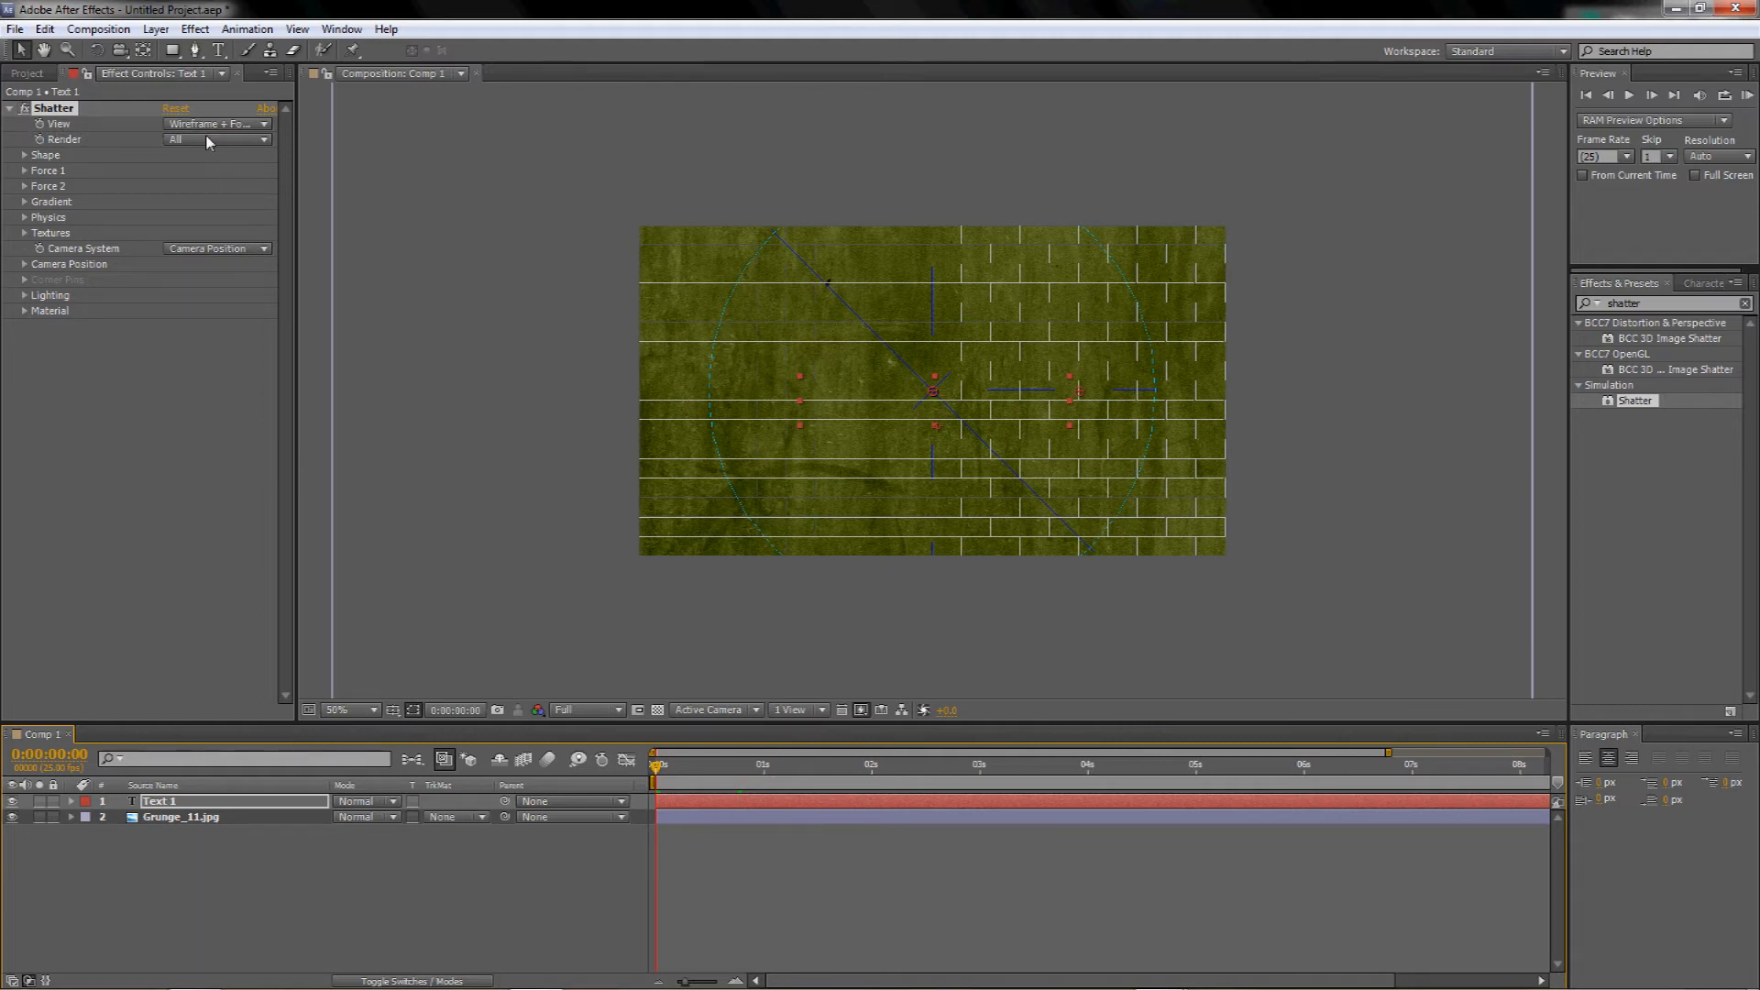
pyautogui.click(263, 125)
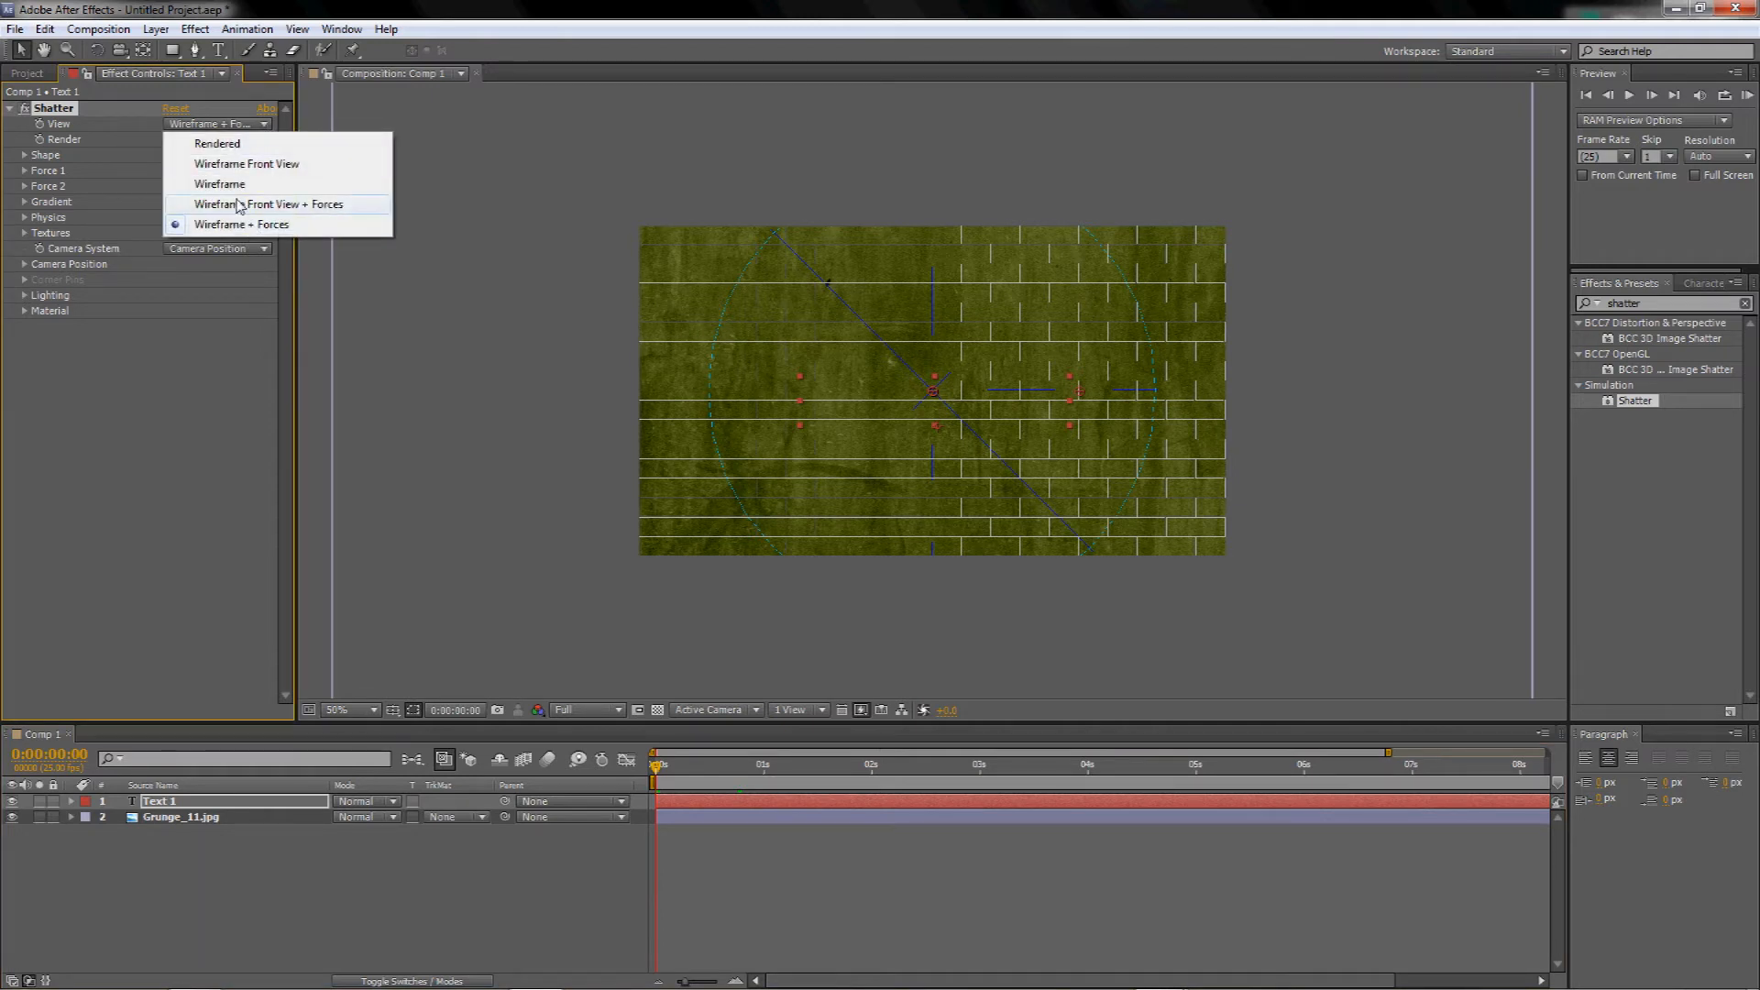
pyautogui.click(220, 144)
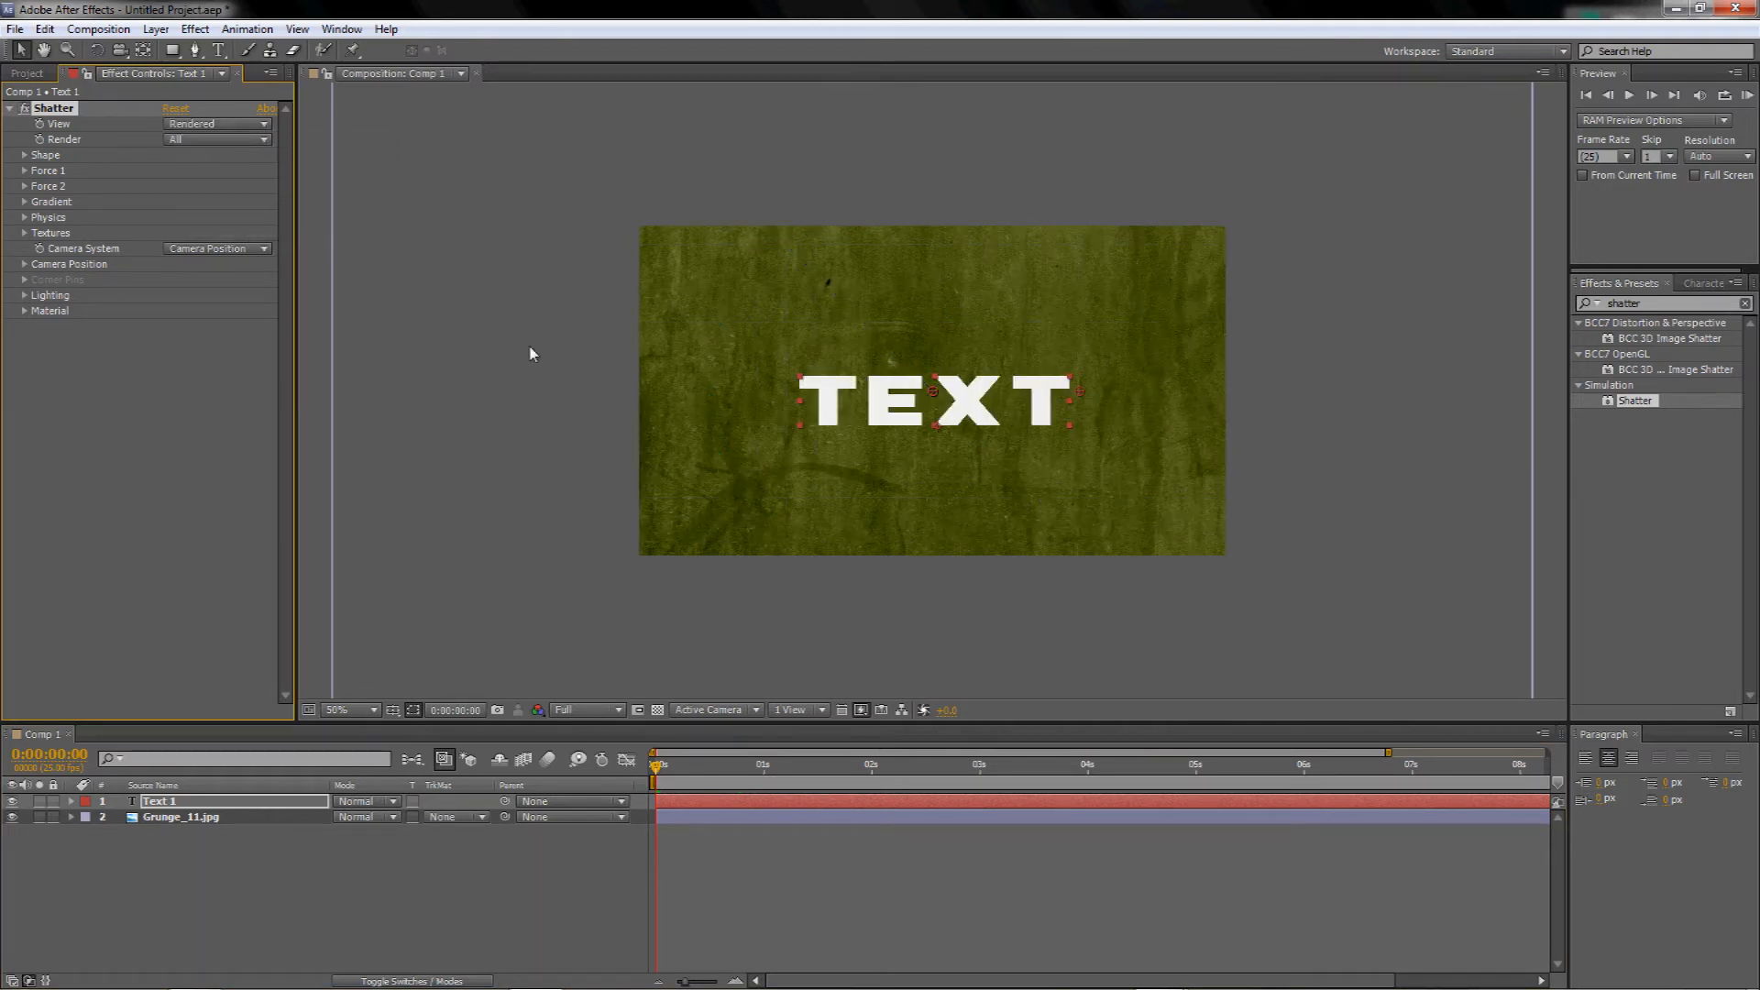
pyautogui.rightClick(1028, 411)
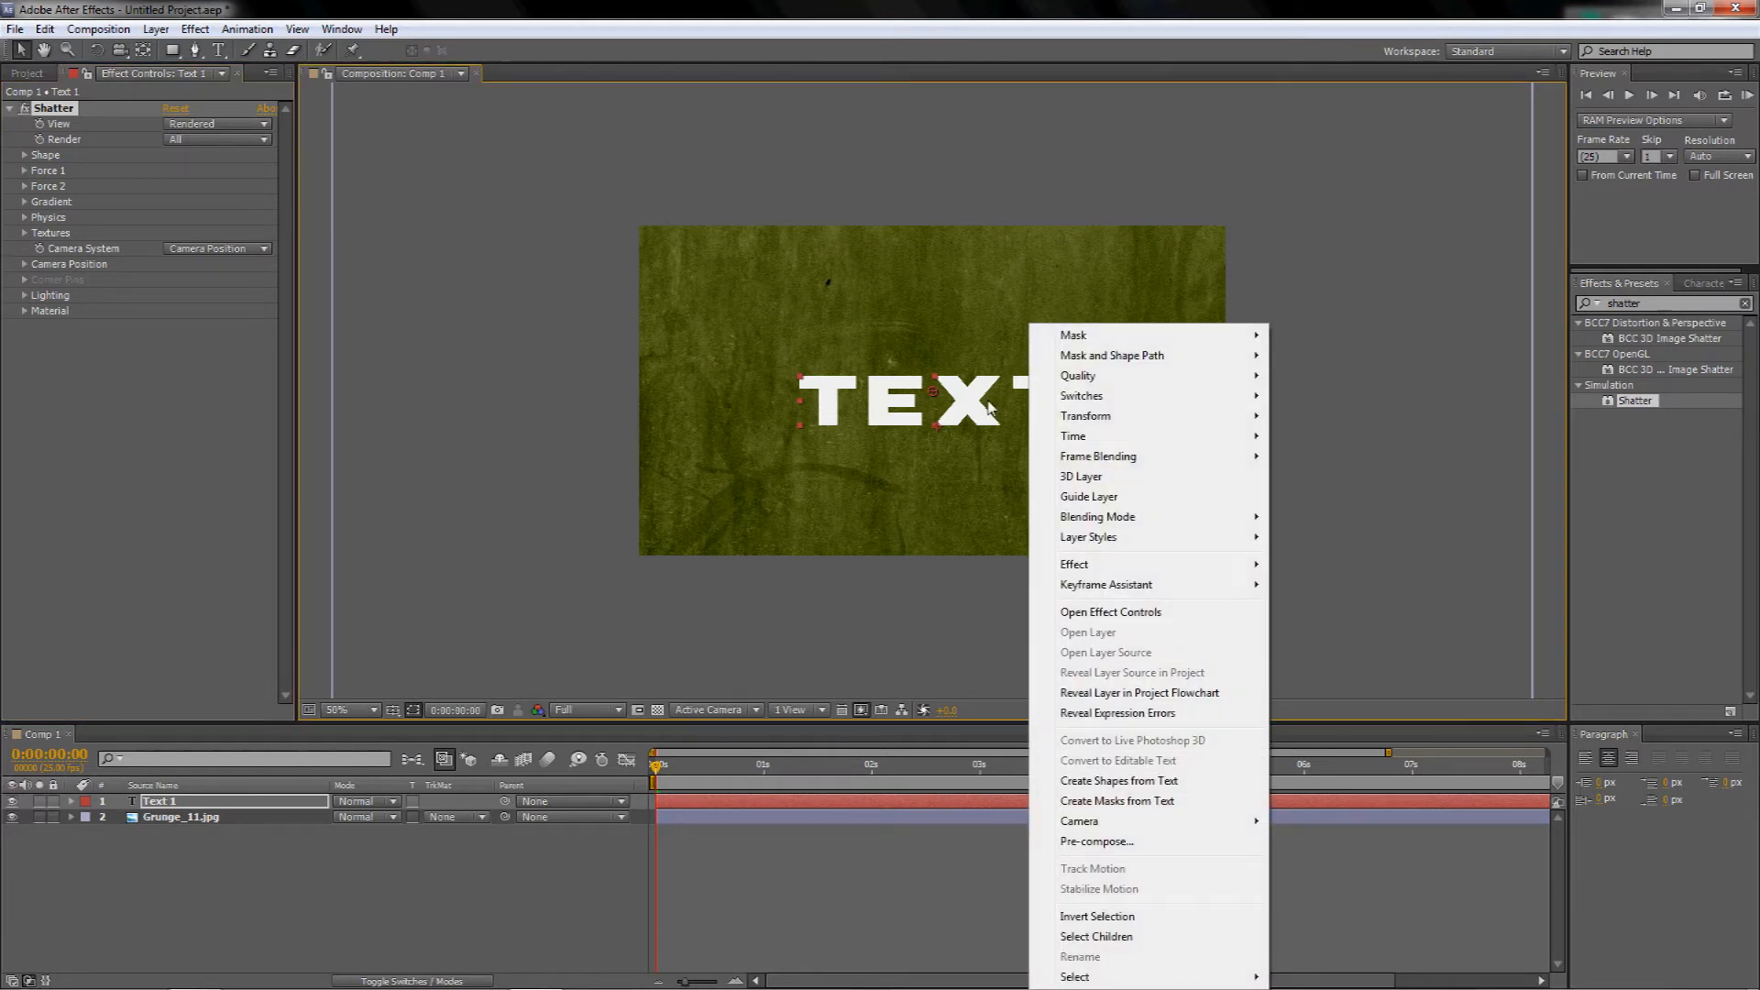
pyautogui.click(456, 392)
pyautogui.click(33, 79)
pyautogui.click(130, 81)
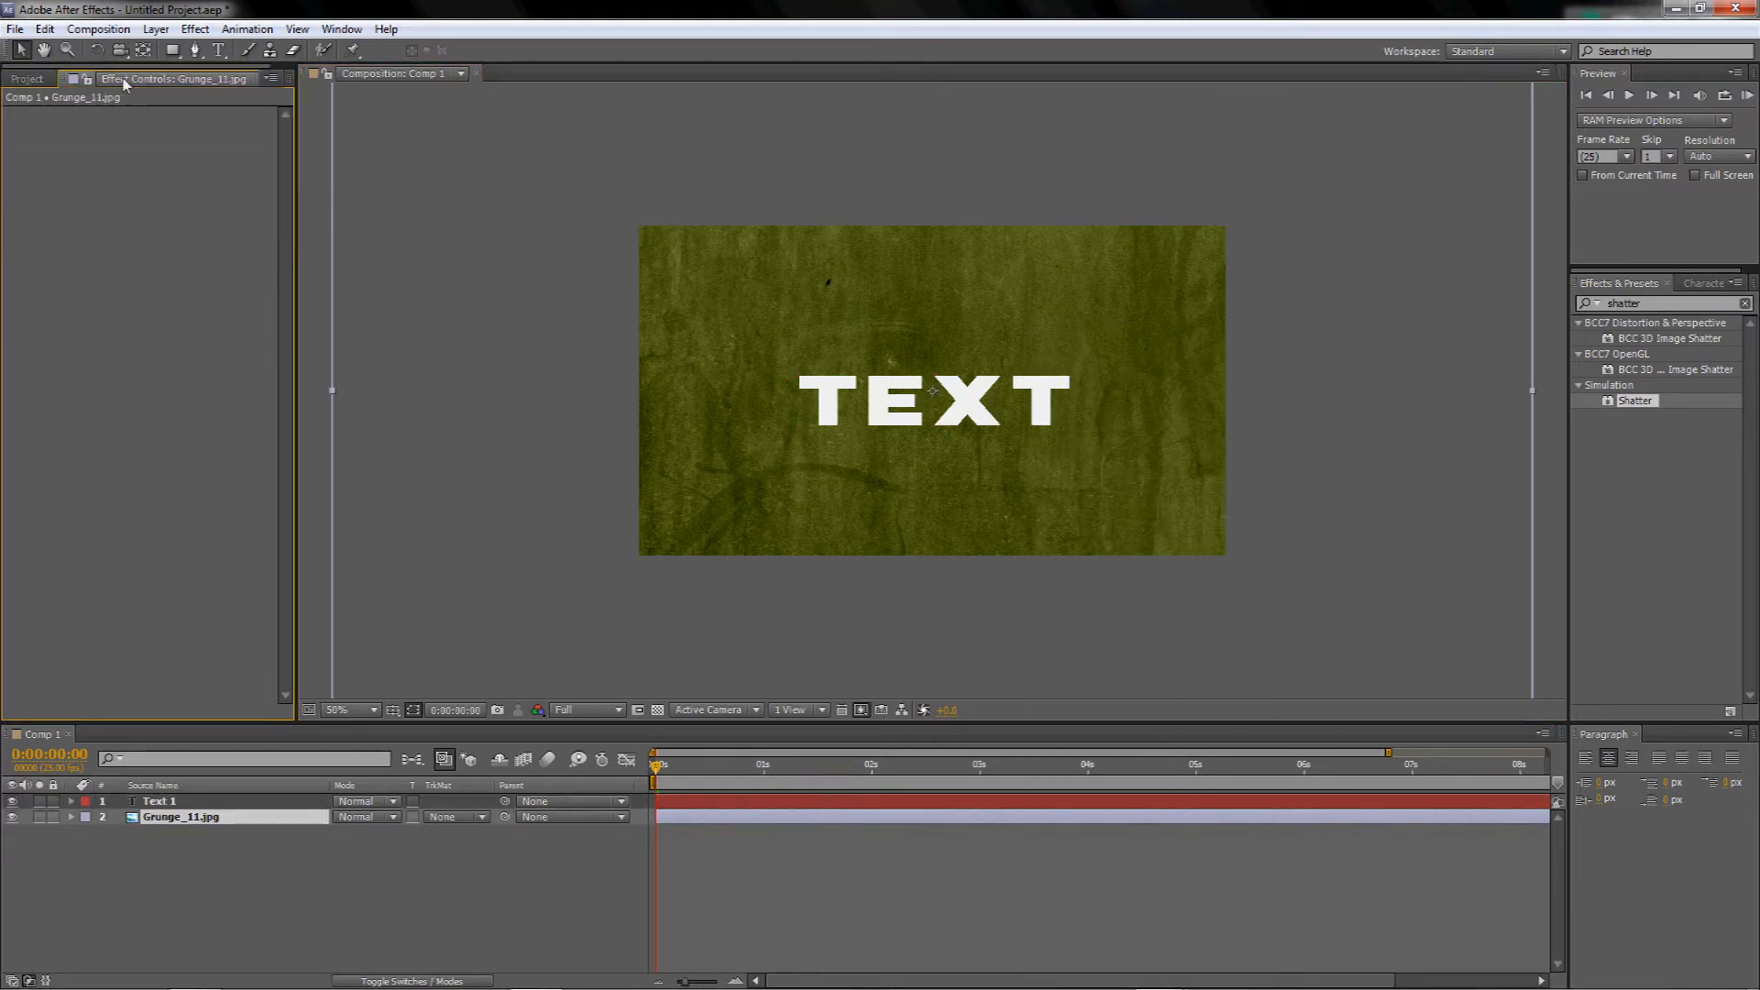
# - Set the text layer's Shatter pattern to Custom and use the Text 1 layer as the custom shatter map
pyautogui.click(157, 802)
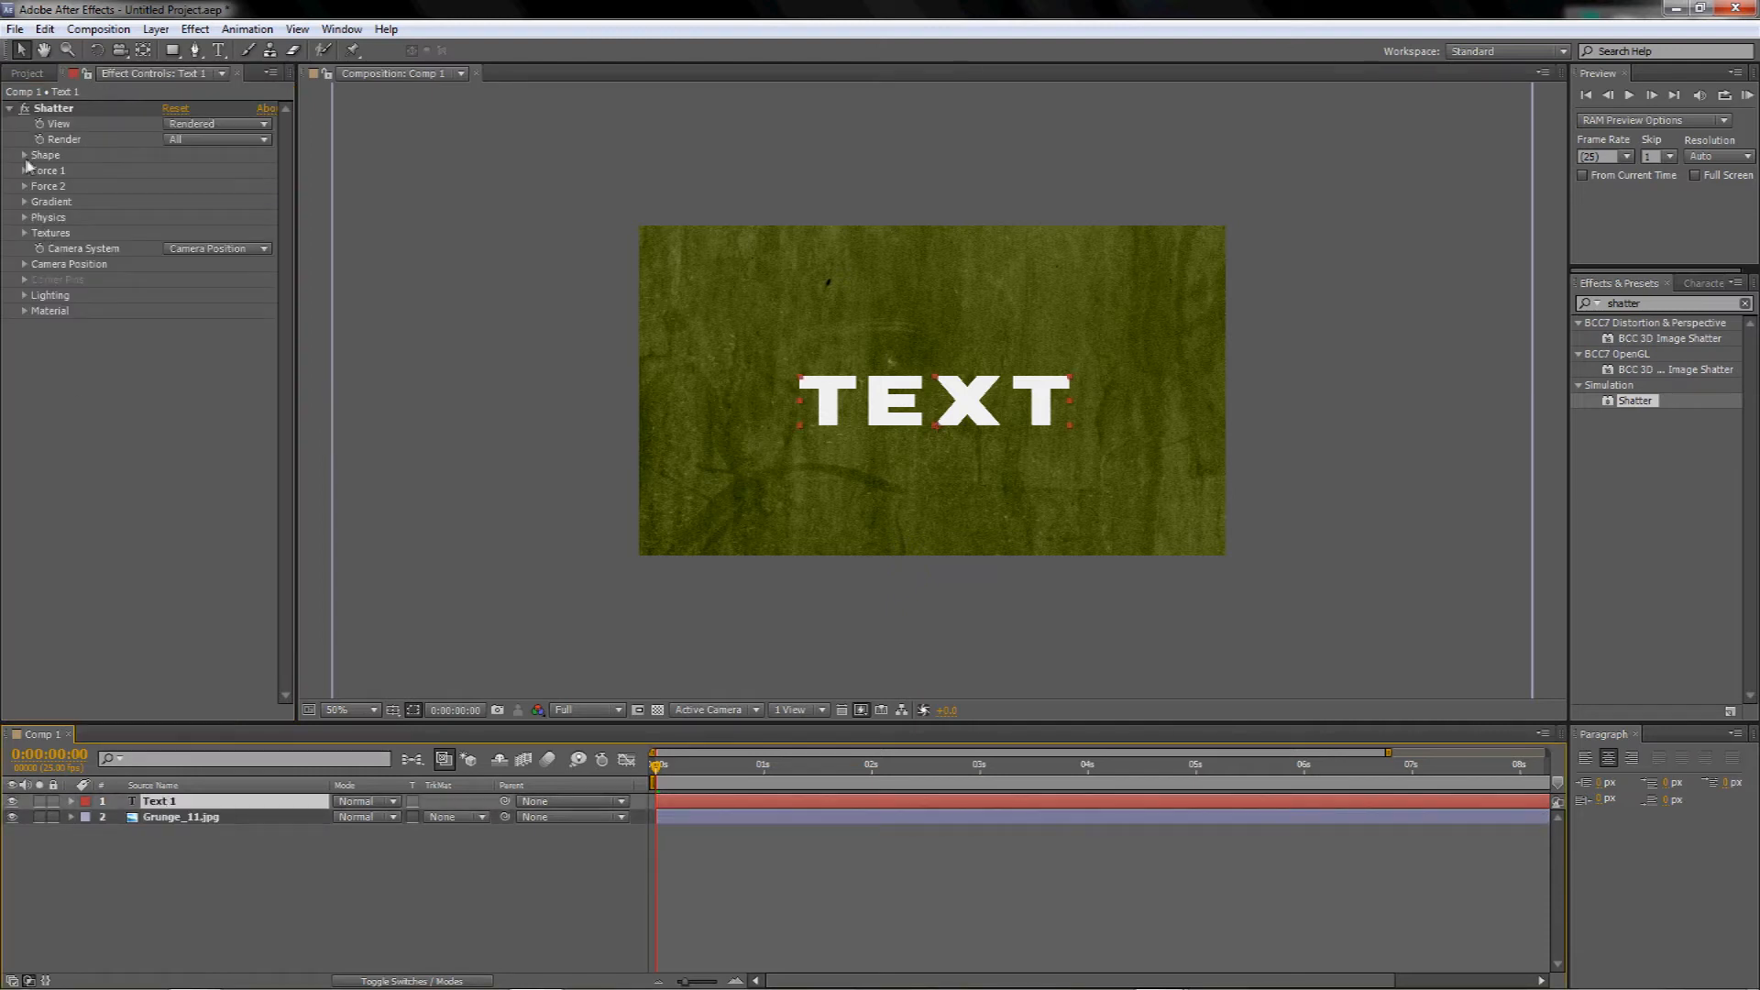
pyautogui.click(25, 156)
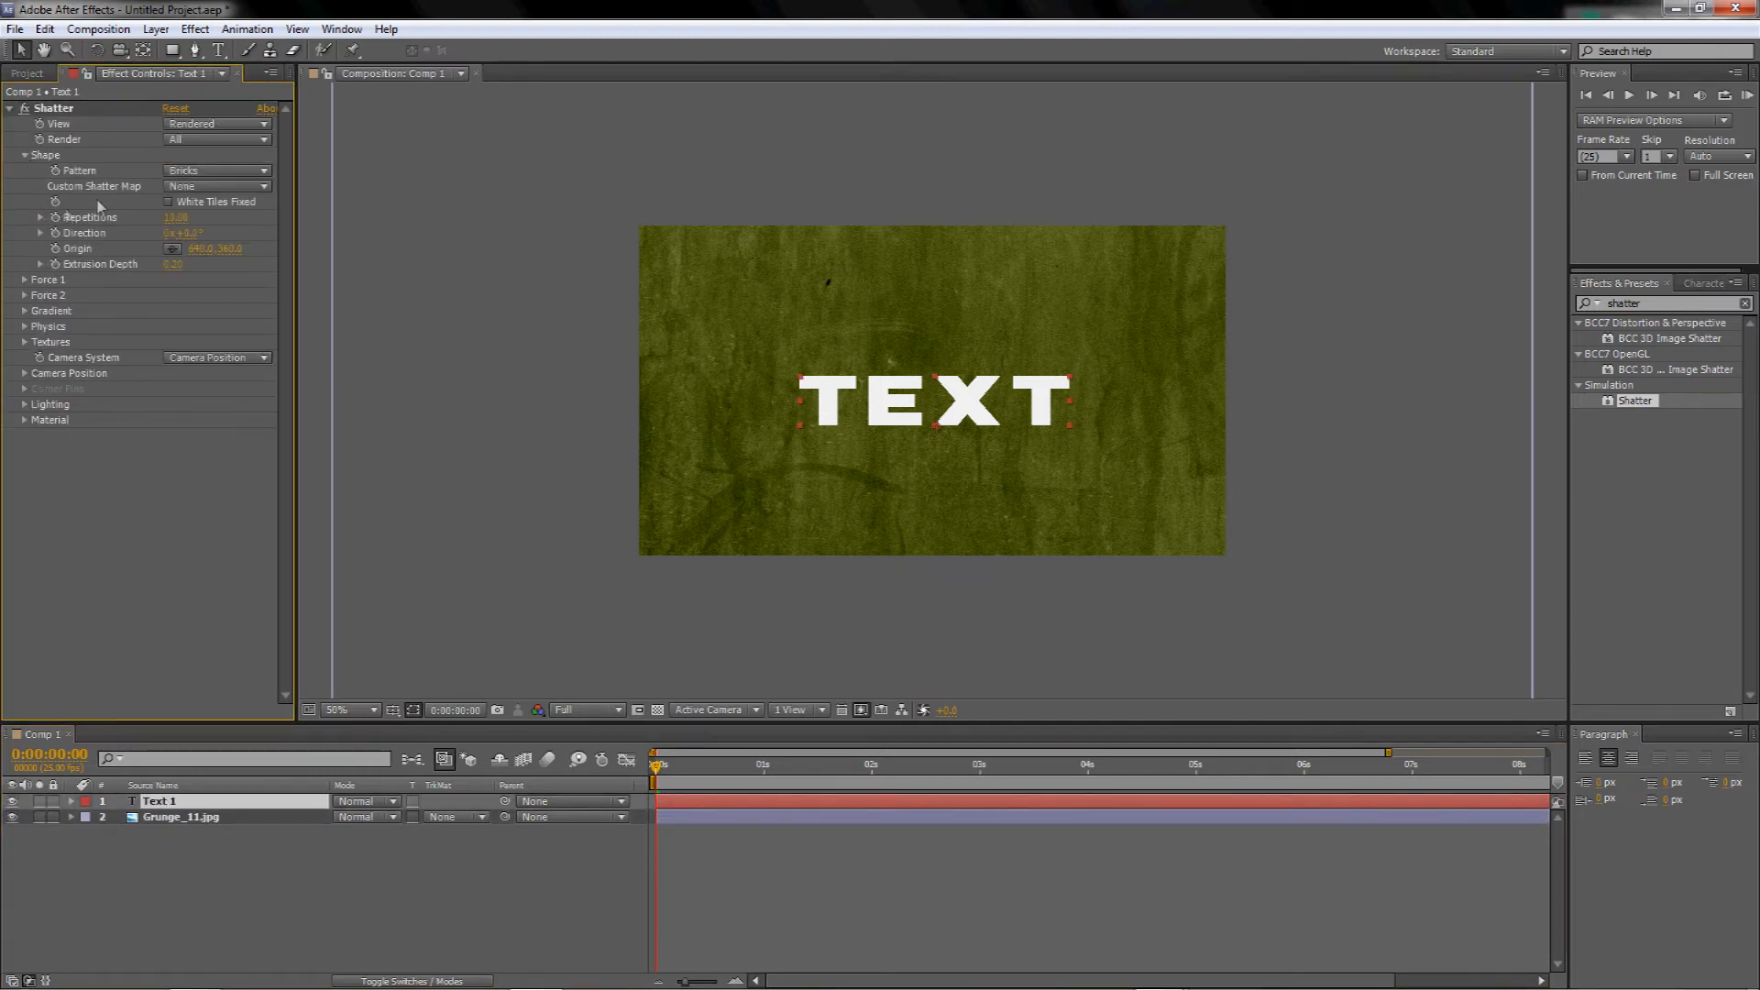
pyautogui.click(231, 171)
pyautogui.click(213, 192)
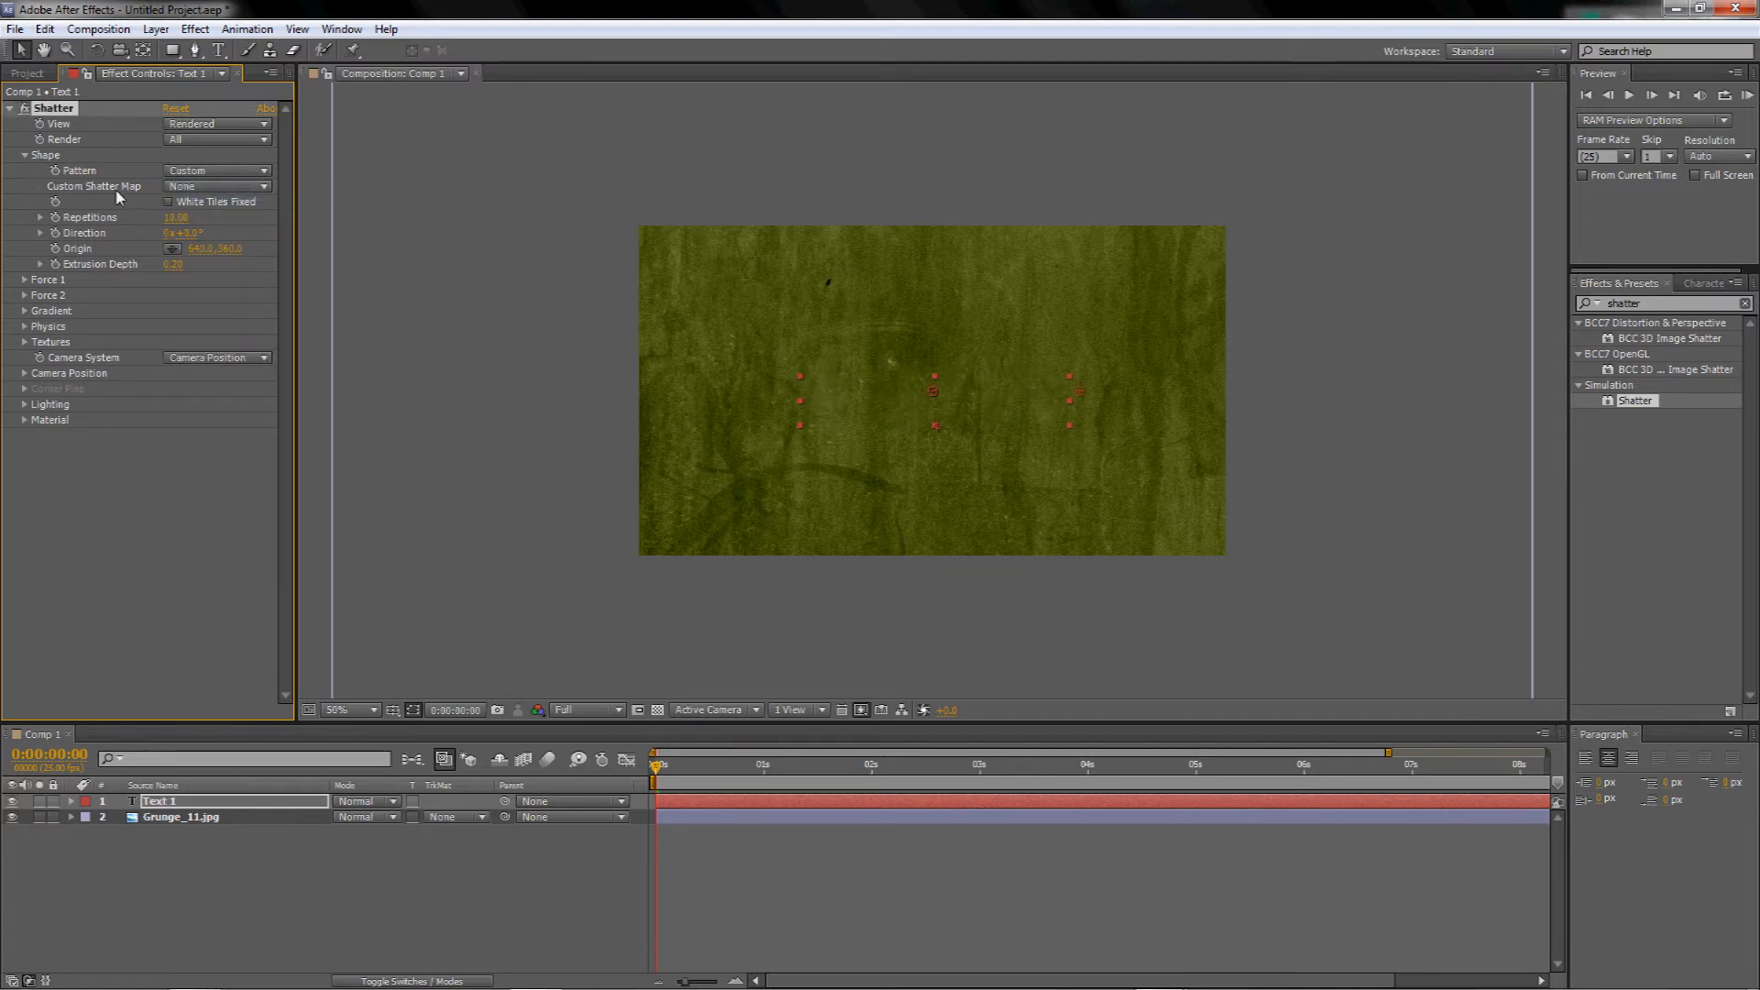
pyautogui.click(203, 188)
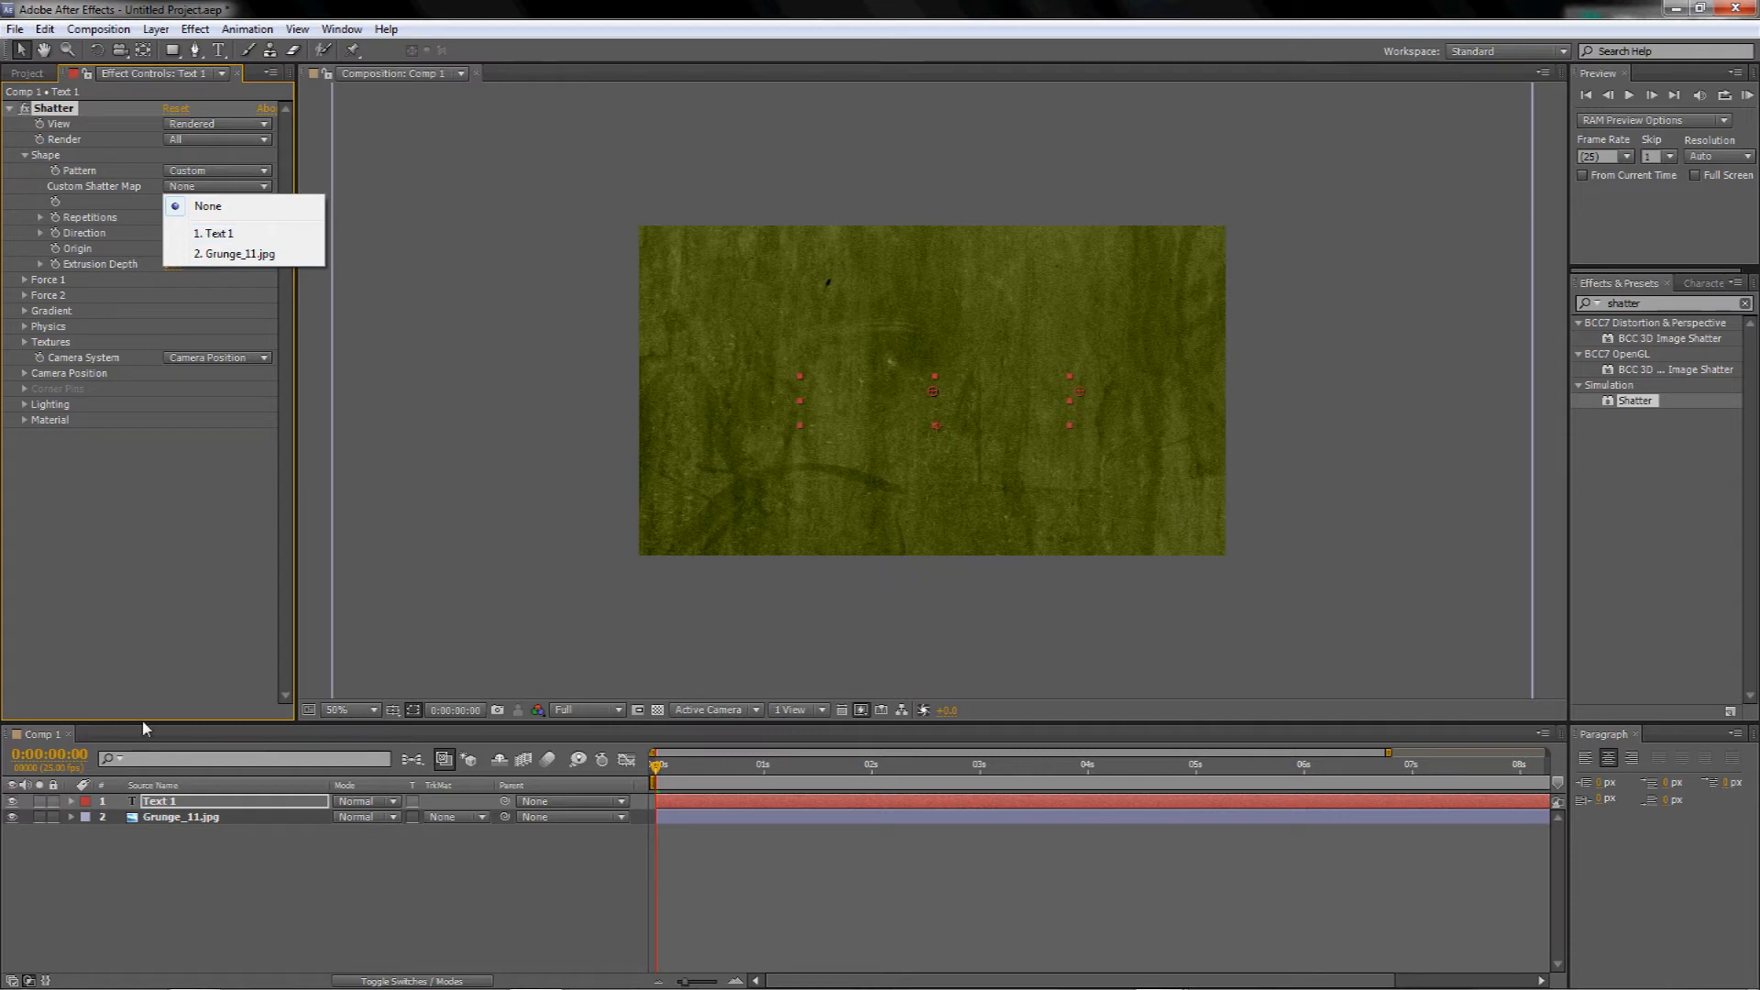
pyautogui.click(216, 232)
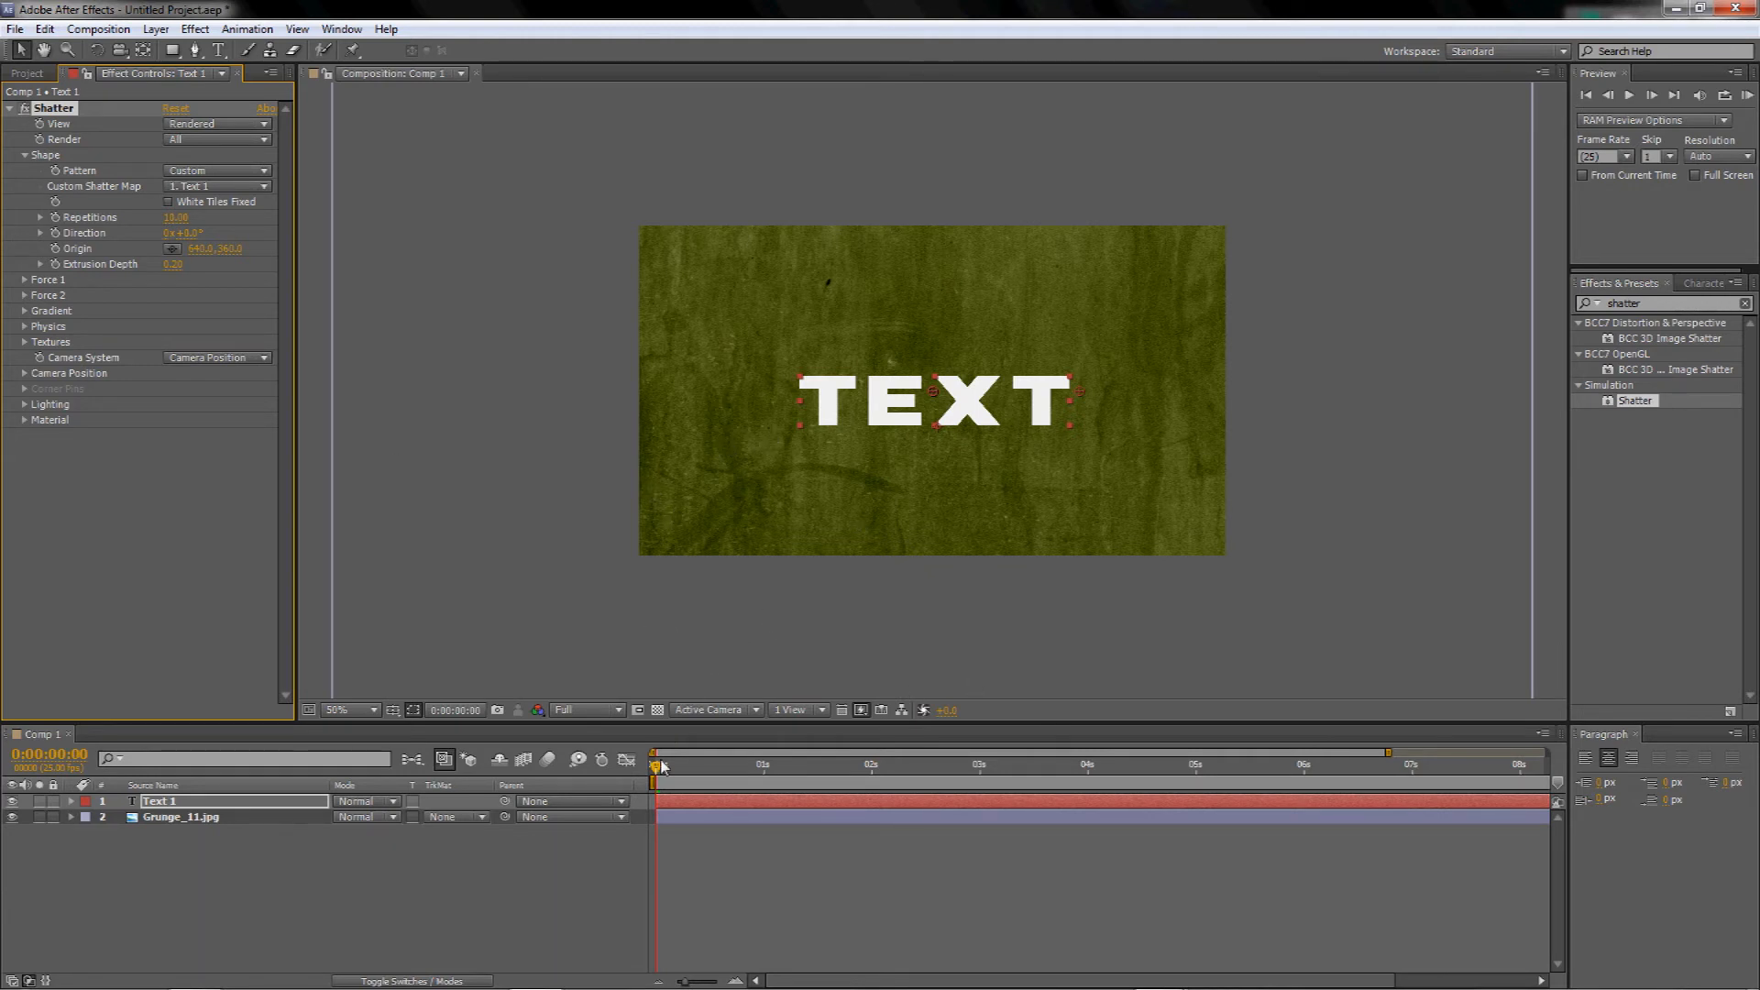
pyautogui.moveTo(658, 768)
pyautogui.mouseDown()
pyautogui.moveTo(734, 768)
pyautogui.moveTo(653, 763)
pyautogui.mouseUp()
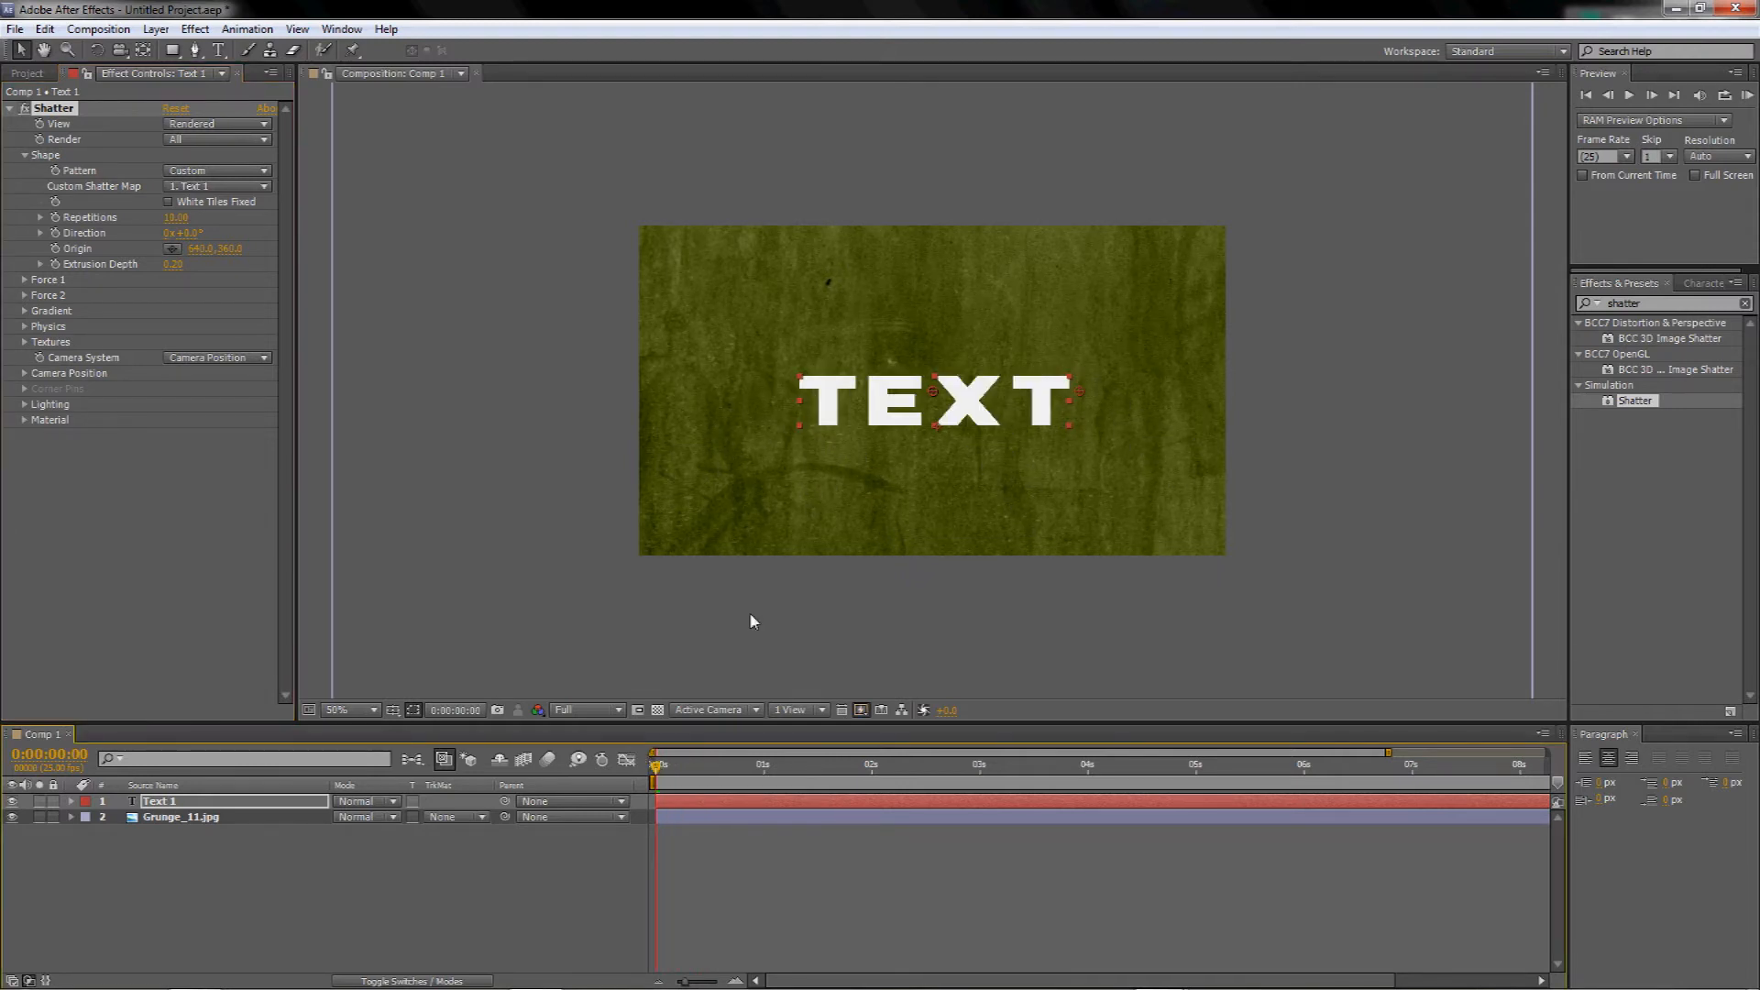
# - Neutralize both Shatter forces through their Strength values, setting Force 1's Strength to 0
pyautogui.click(25, 280)
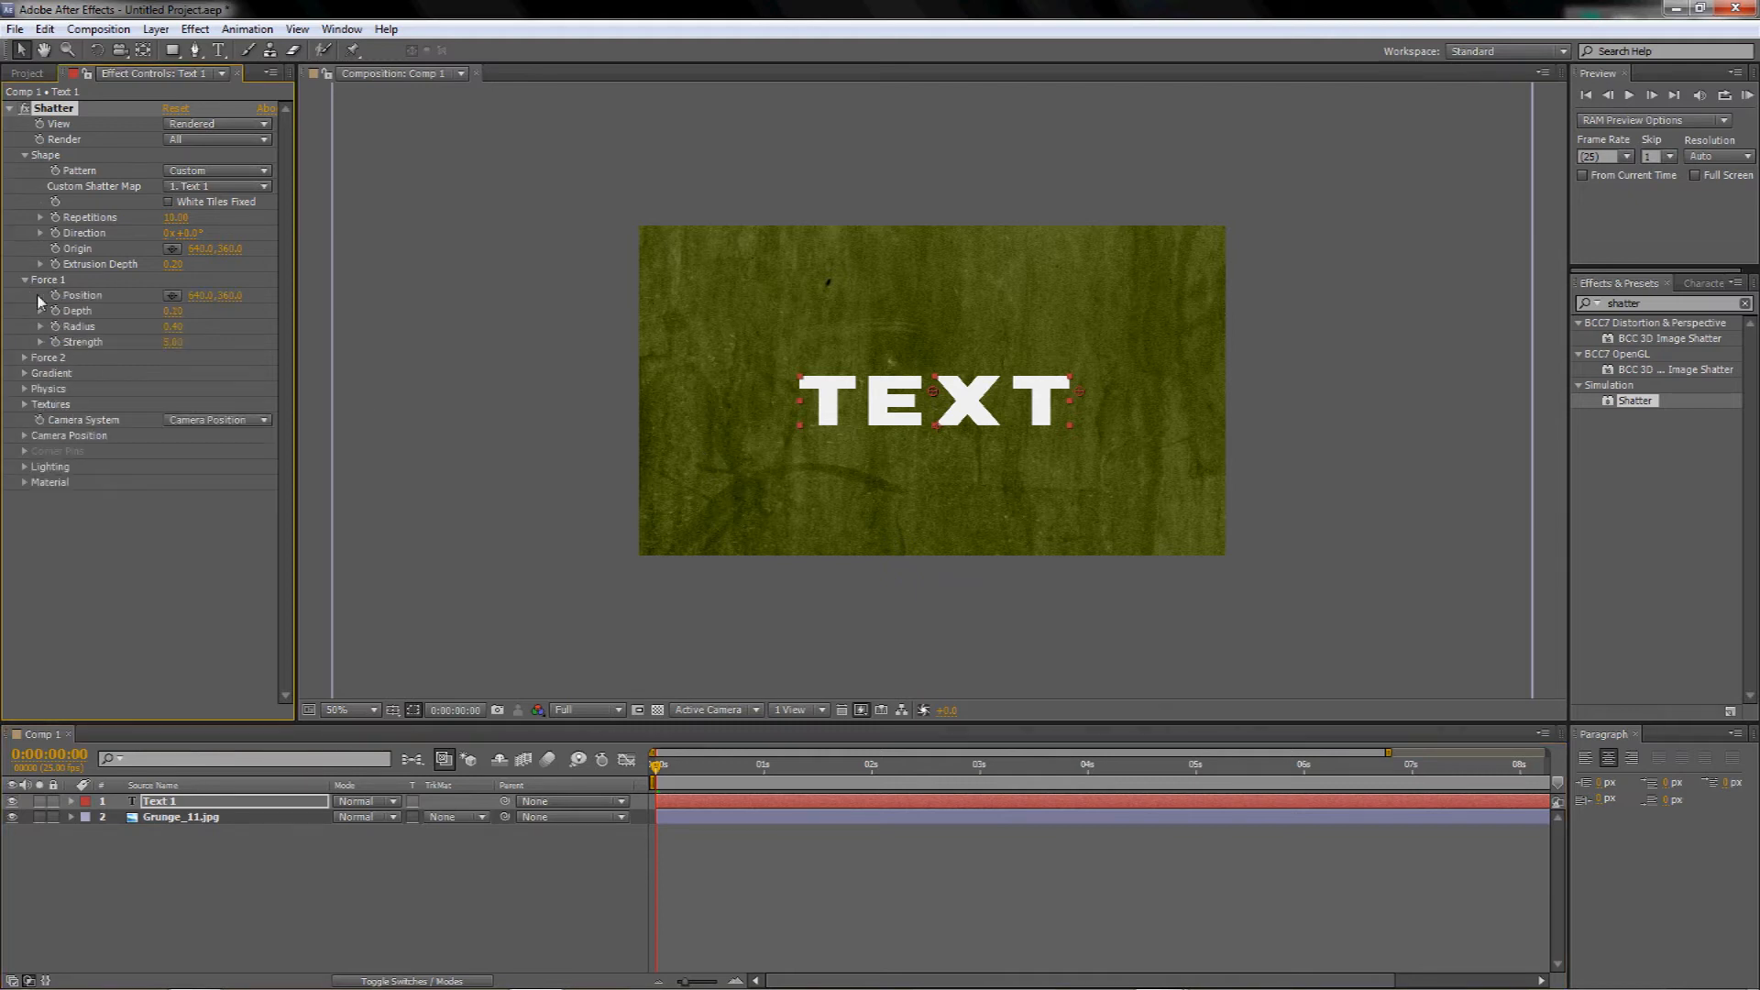
pyautogui.click(175, 344)
pyautogui.write('0')
pyautogui.press('Return')
pyautogui.click(24, 280)
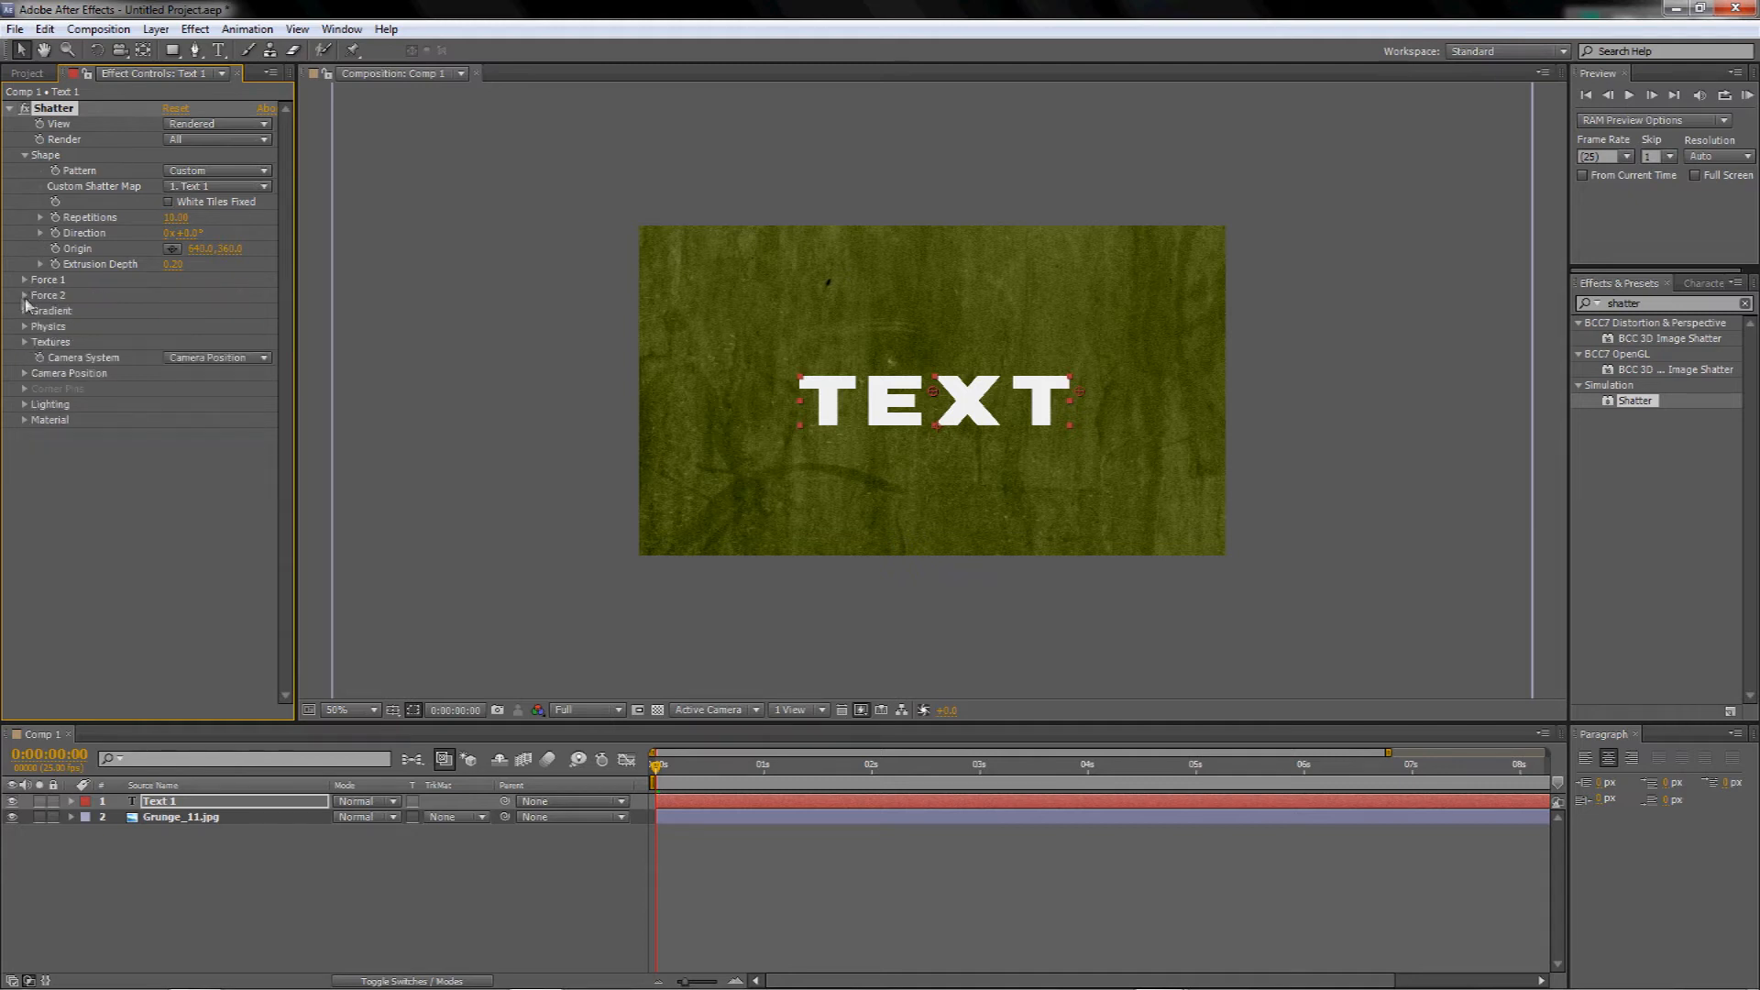
pyautogui.click(24, 295)
pyautogui.click(173, 358)
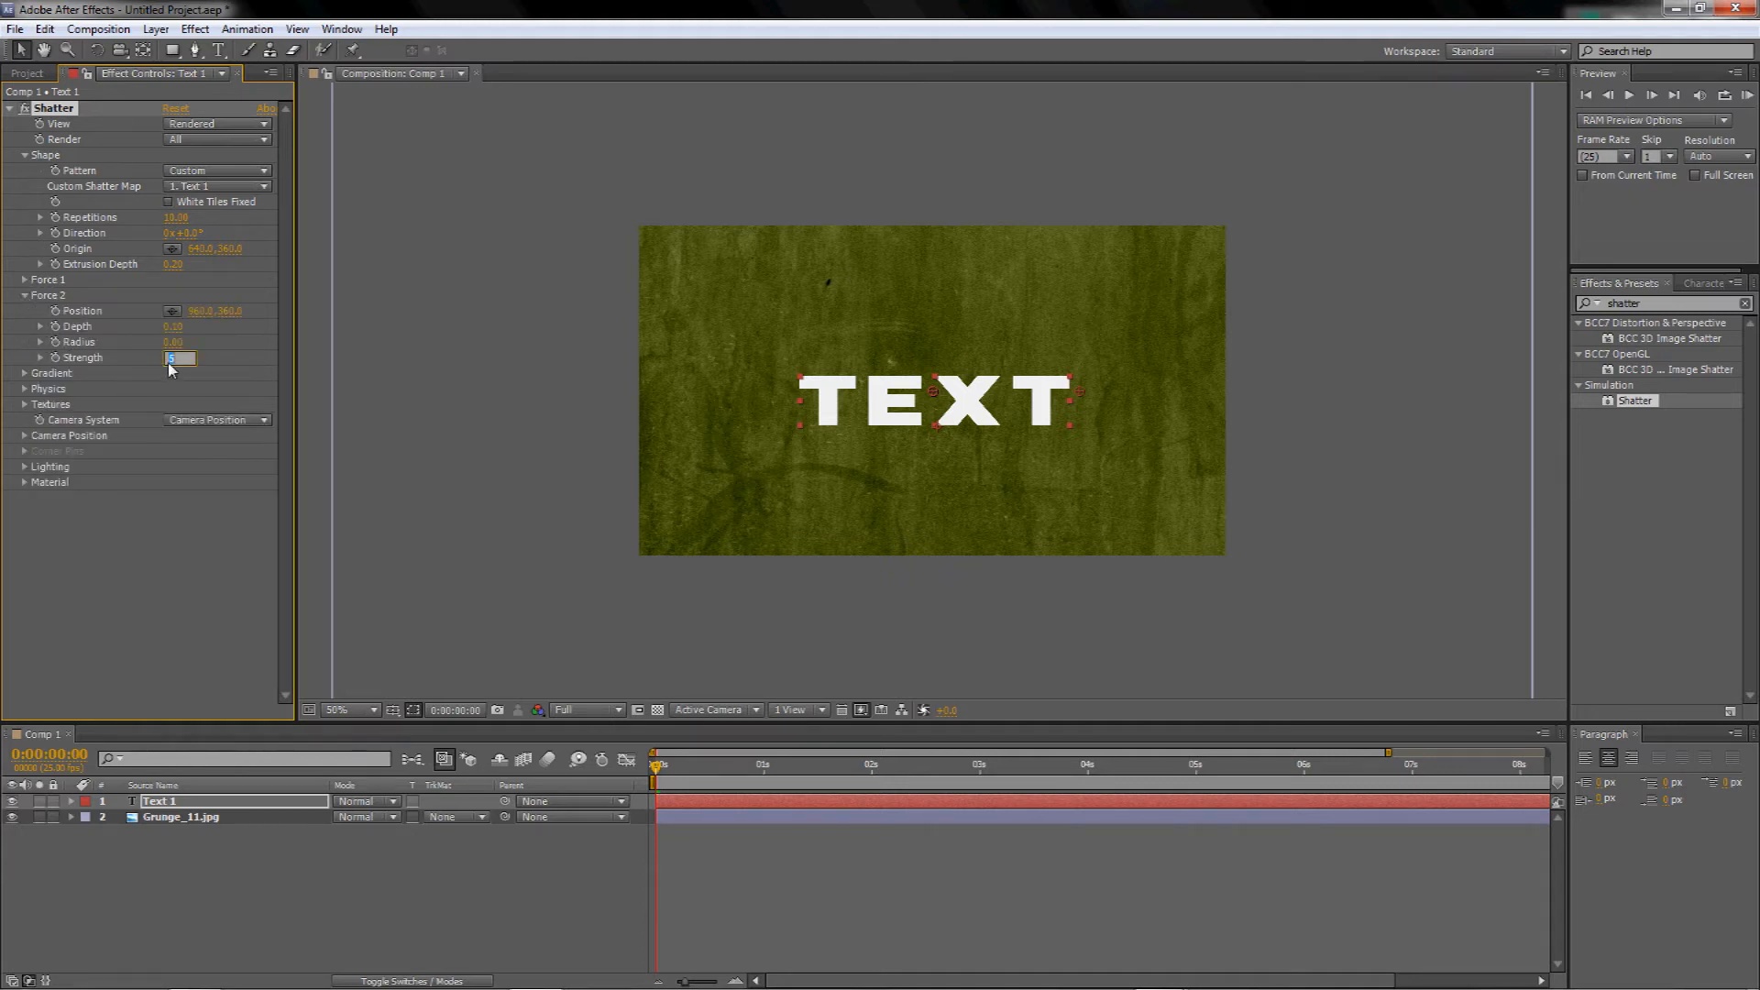
pyautogui.press('Return')
pyautogui.click(25, 296)
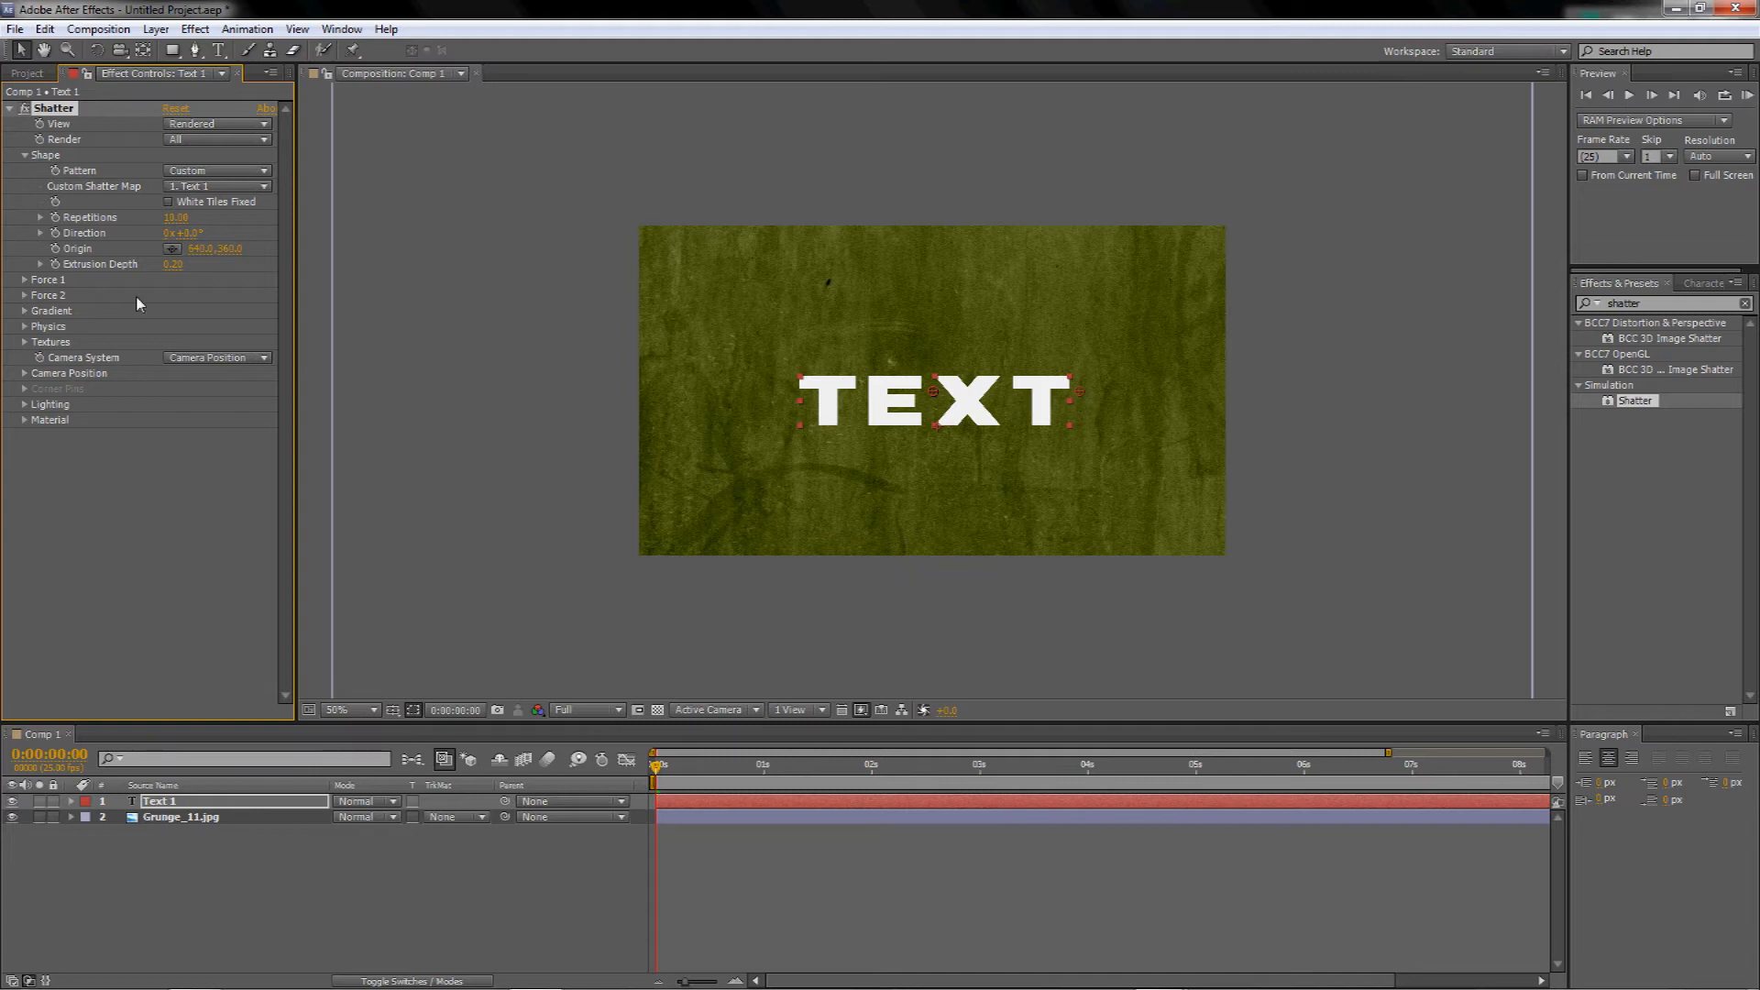
# - Set the Shatter physics Gravity to 0 and scrub through the timeline to check the text's motion
pyautogui.click(25, 327)
pyautogui.click(173, 421)
pyautogui.press('Return')
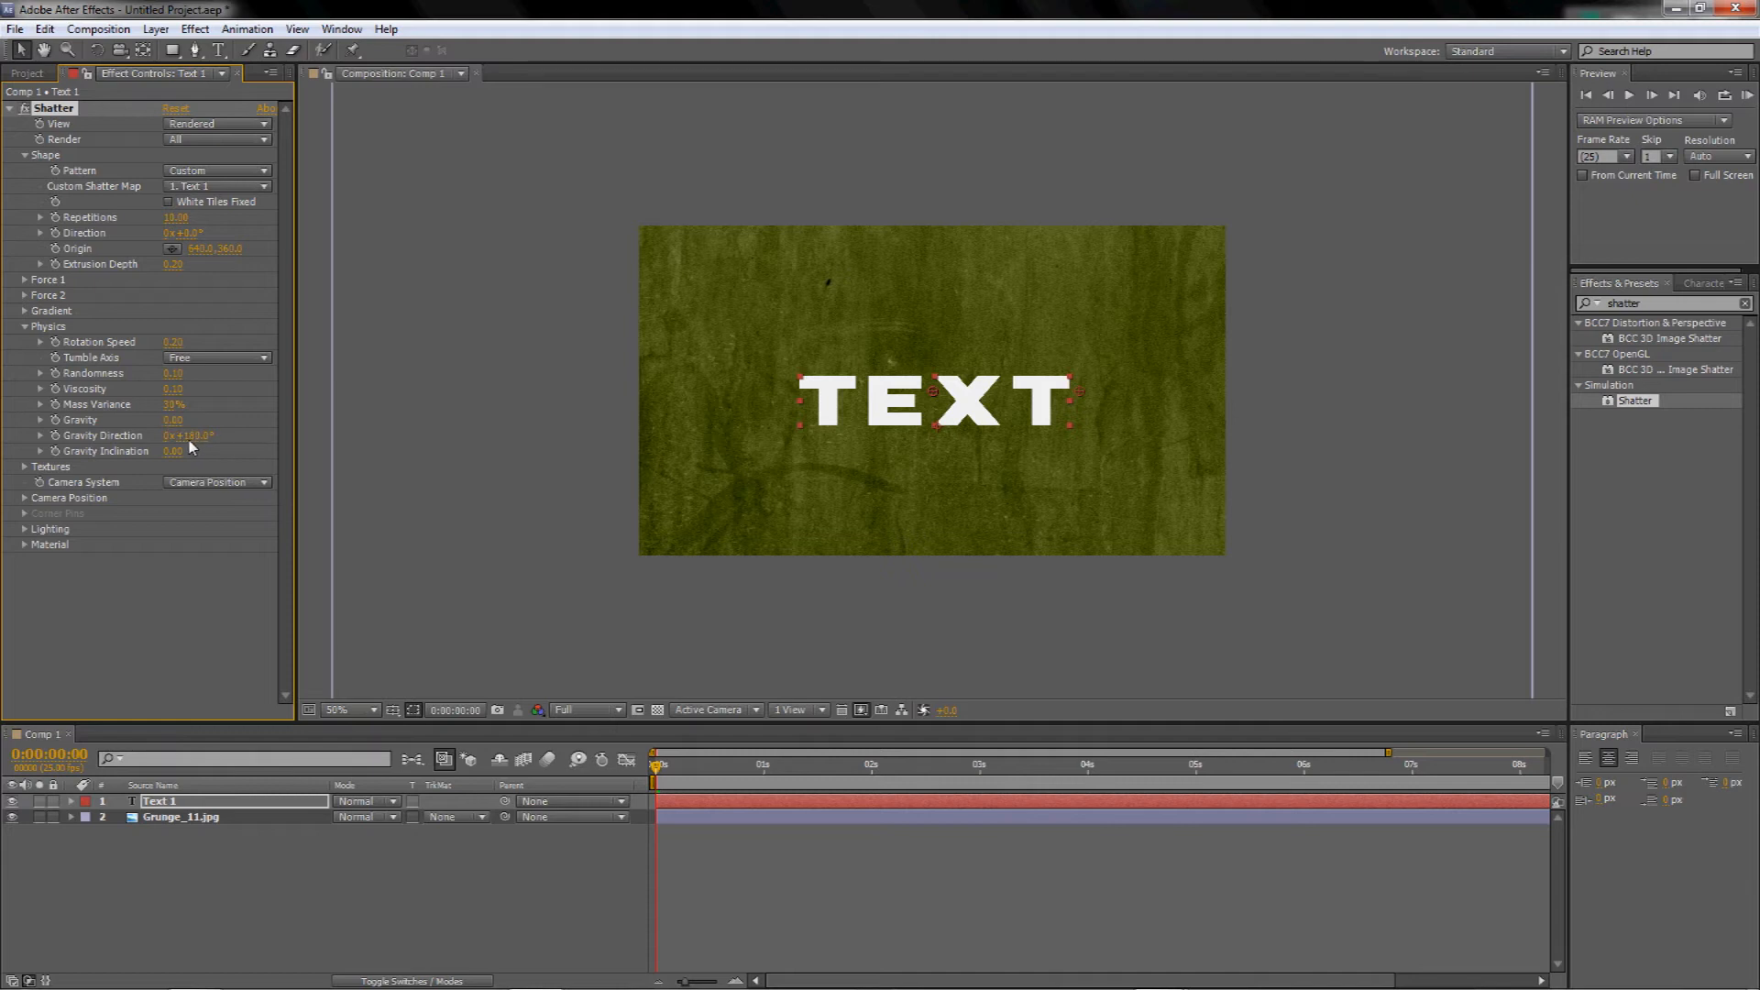
pyautogui.click(25, 328)
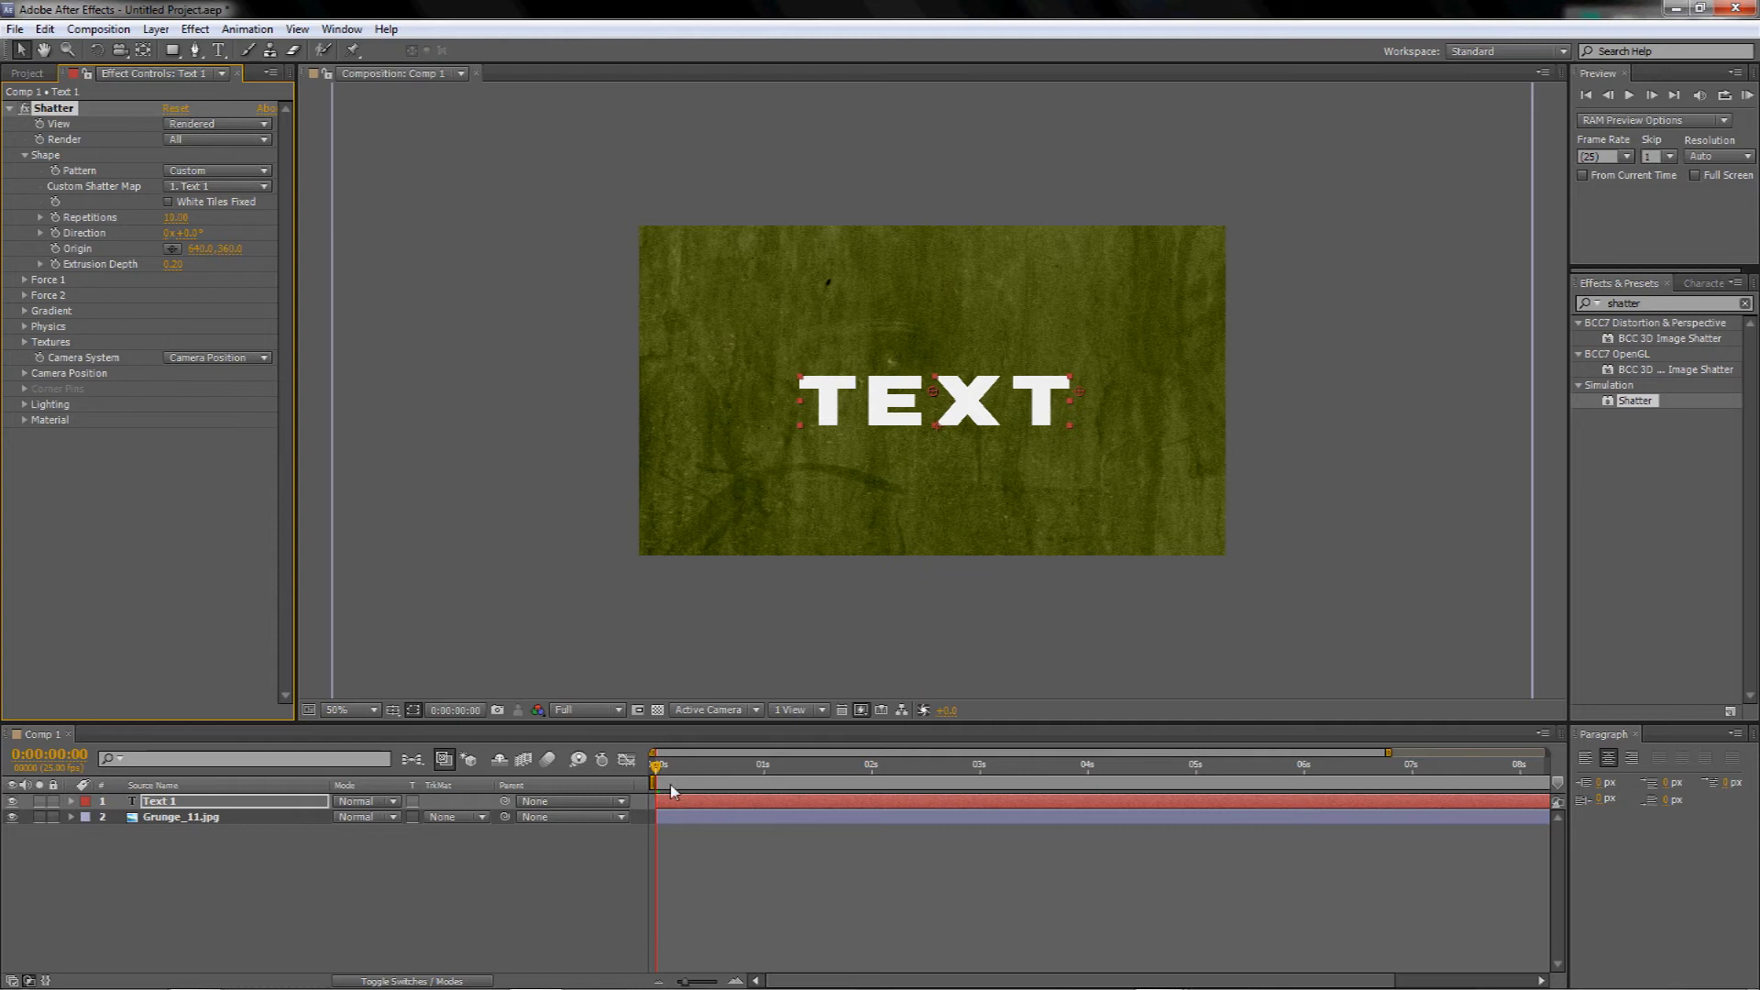
pyautogui.moveTo(658, 768); pyautogui.dragTo(857, 772)
pyautogui.moveTo(990, 763); pyautogui.dragTo(652, 755)
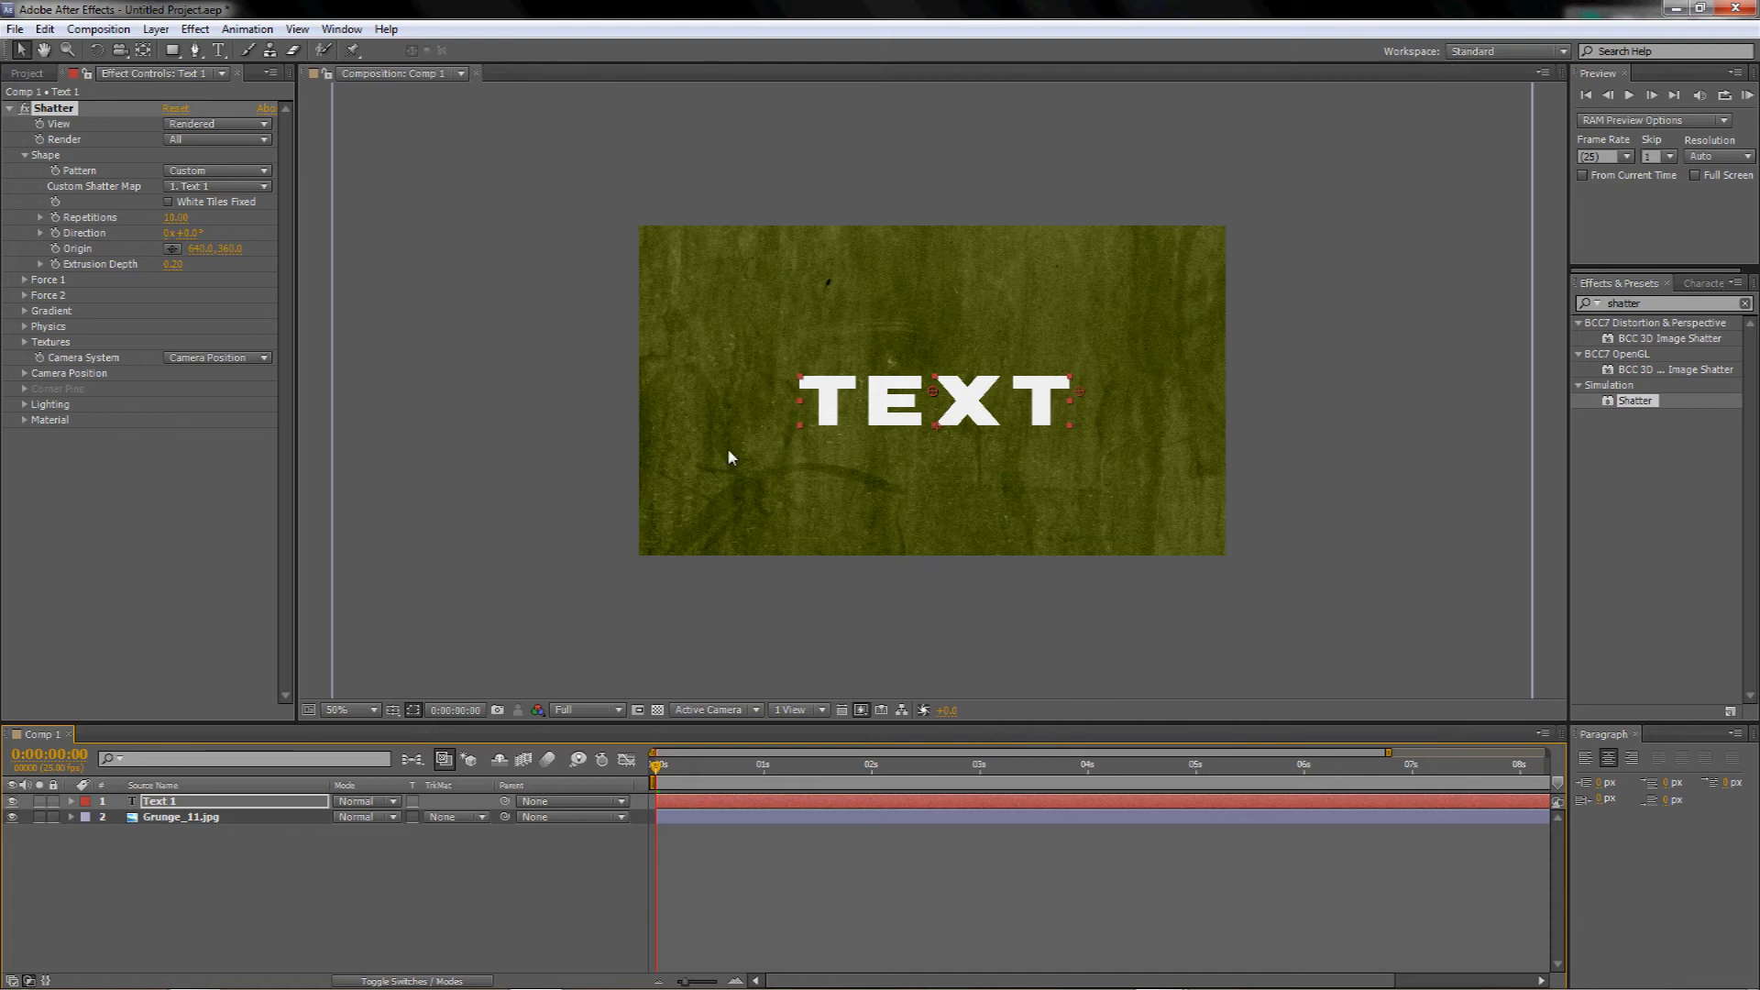
# - Rotate the Shatter effect's camera about its X and Y axes to show the extruded sides of the text
pyautogui.click(23, 374)
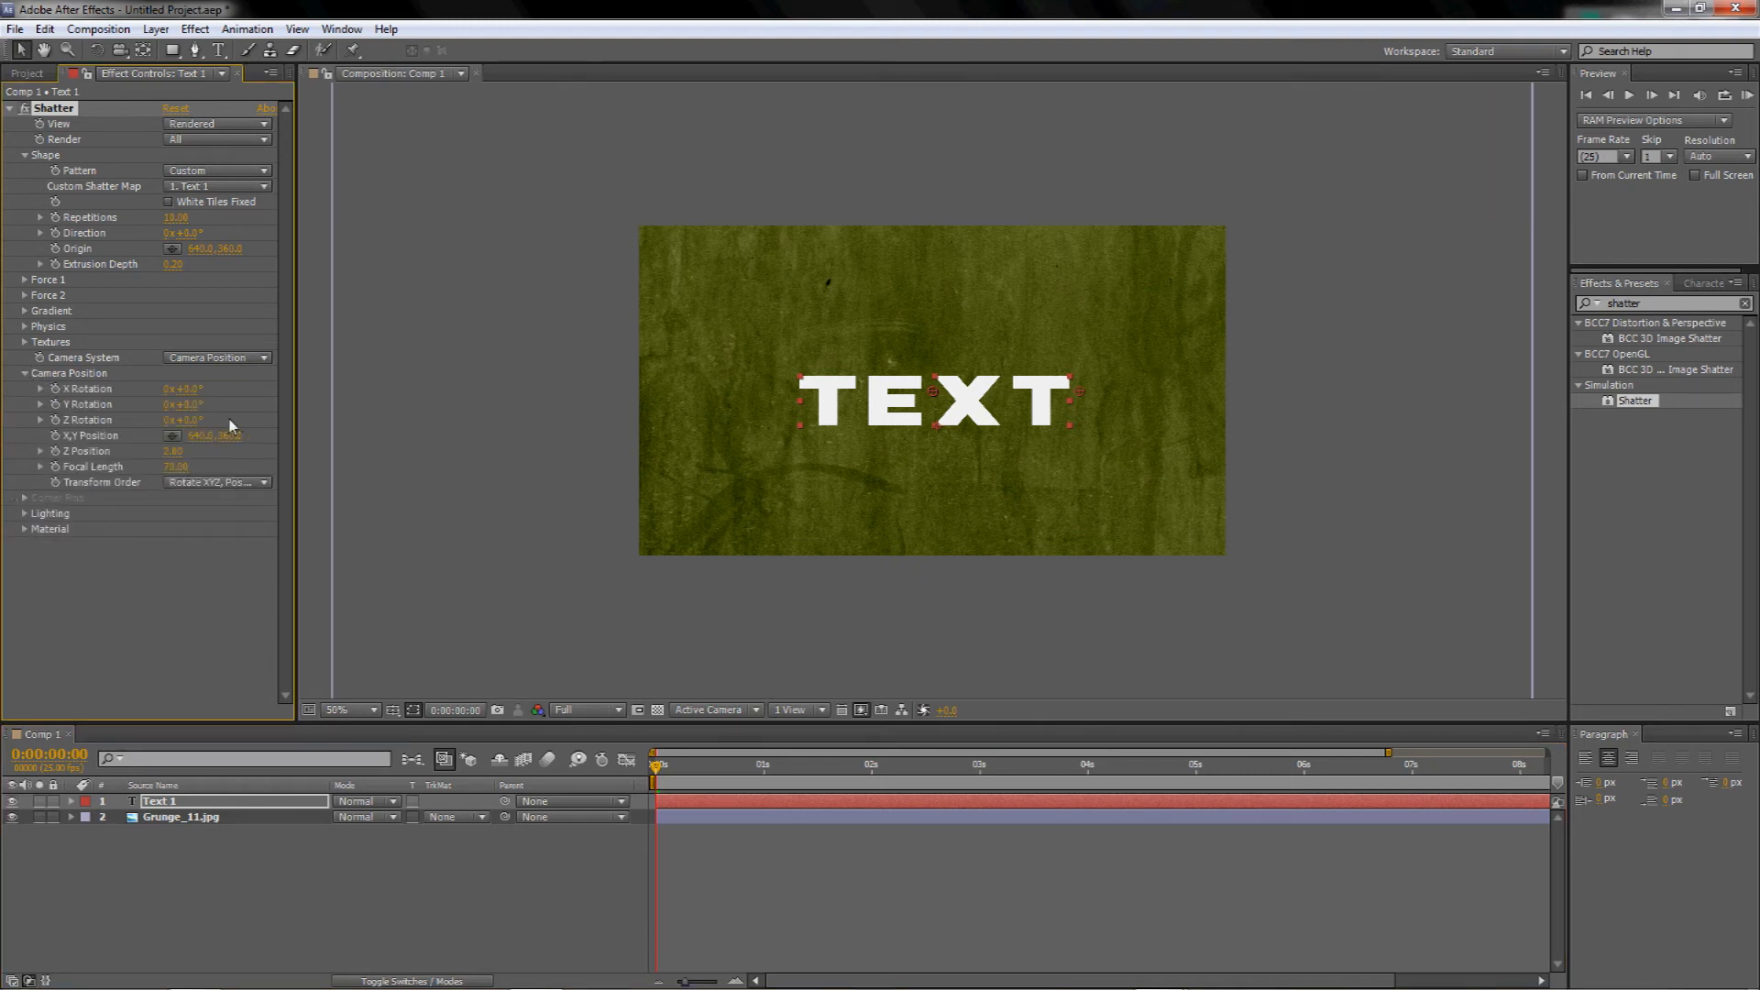
pyautogui.moveTo(190, 407); pyautogui.dragTo(220, 396)
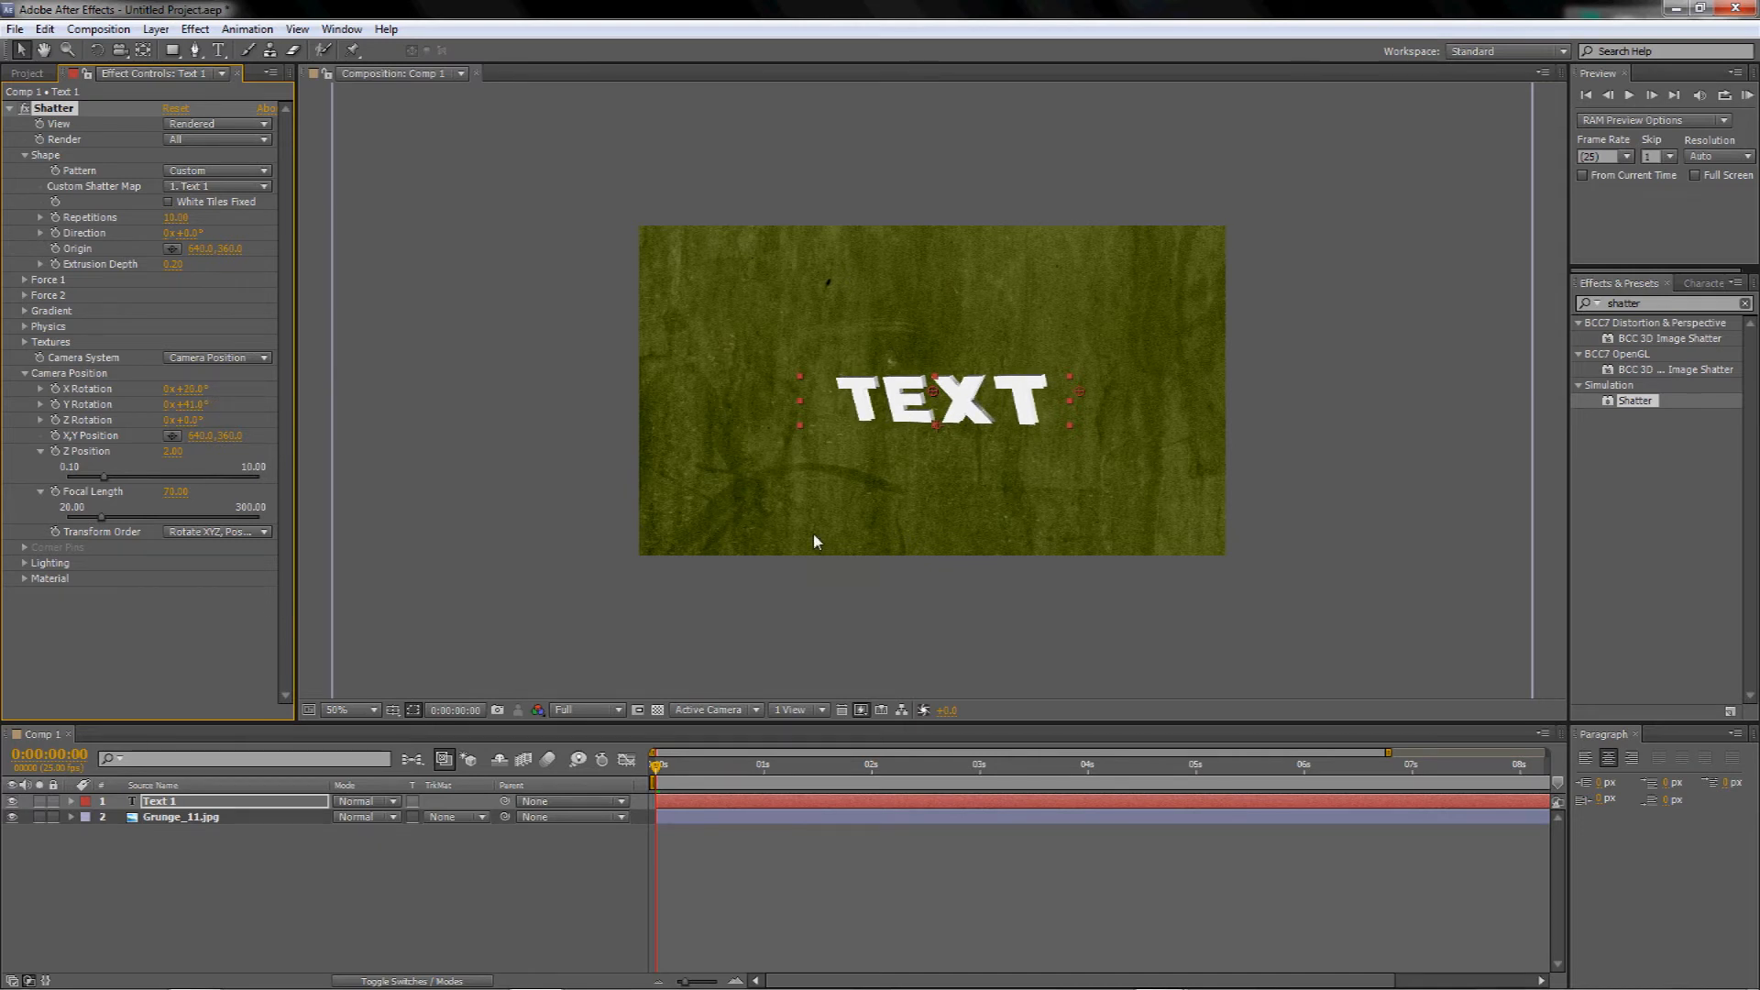
pyautogui.press('.')
pyautogui.press('.')
pyautogui.press('.')
pyautogui.press('.')
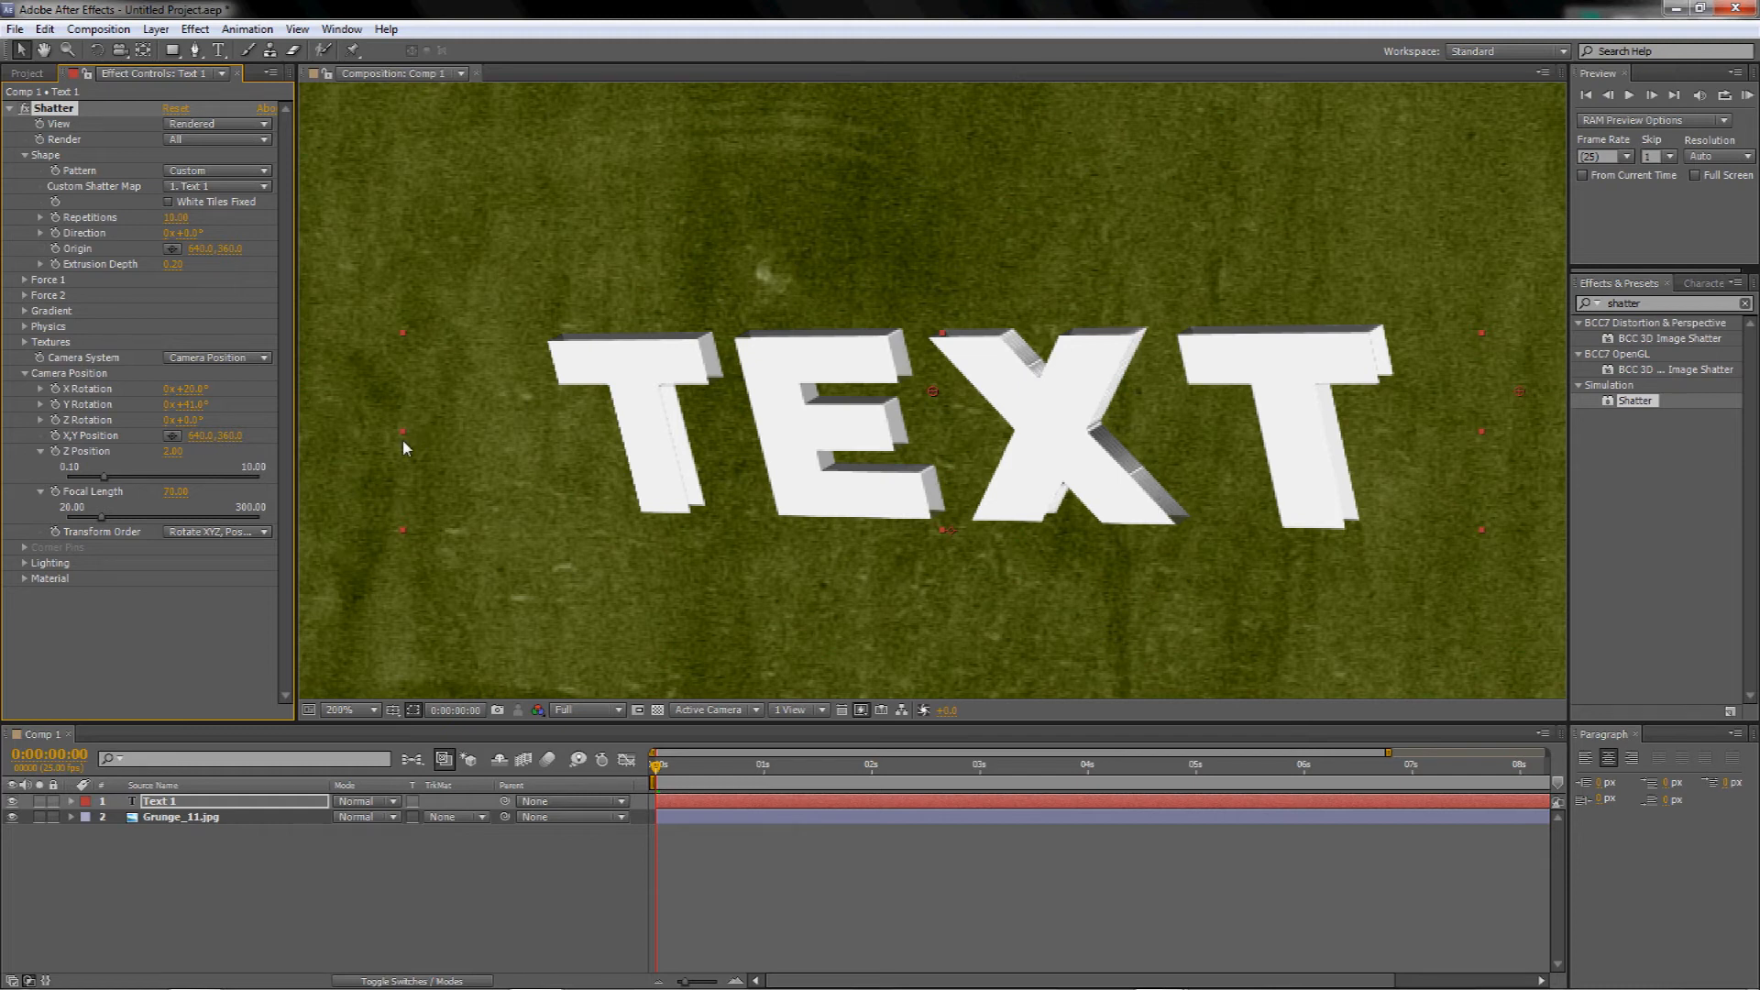
# - Set the Shatter shape's Extrusion Depth to 1 to thicken the 3D text
pyautogui.click(25, 373)
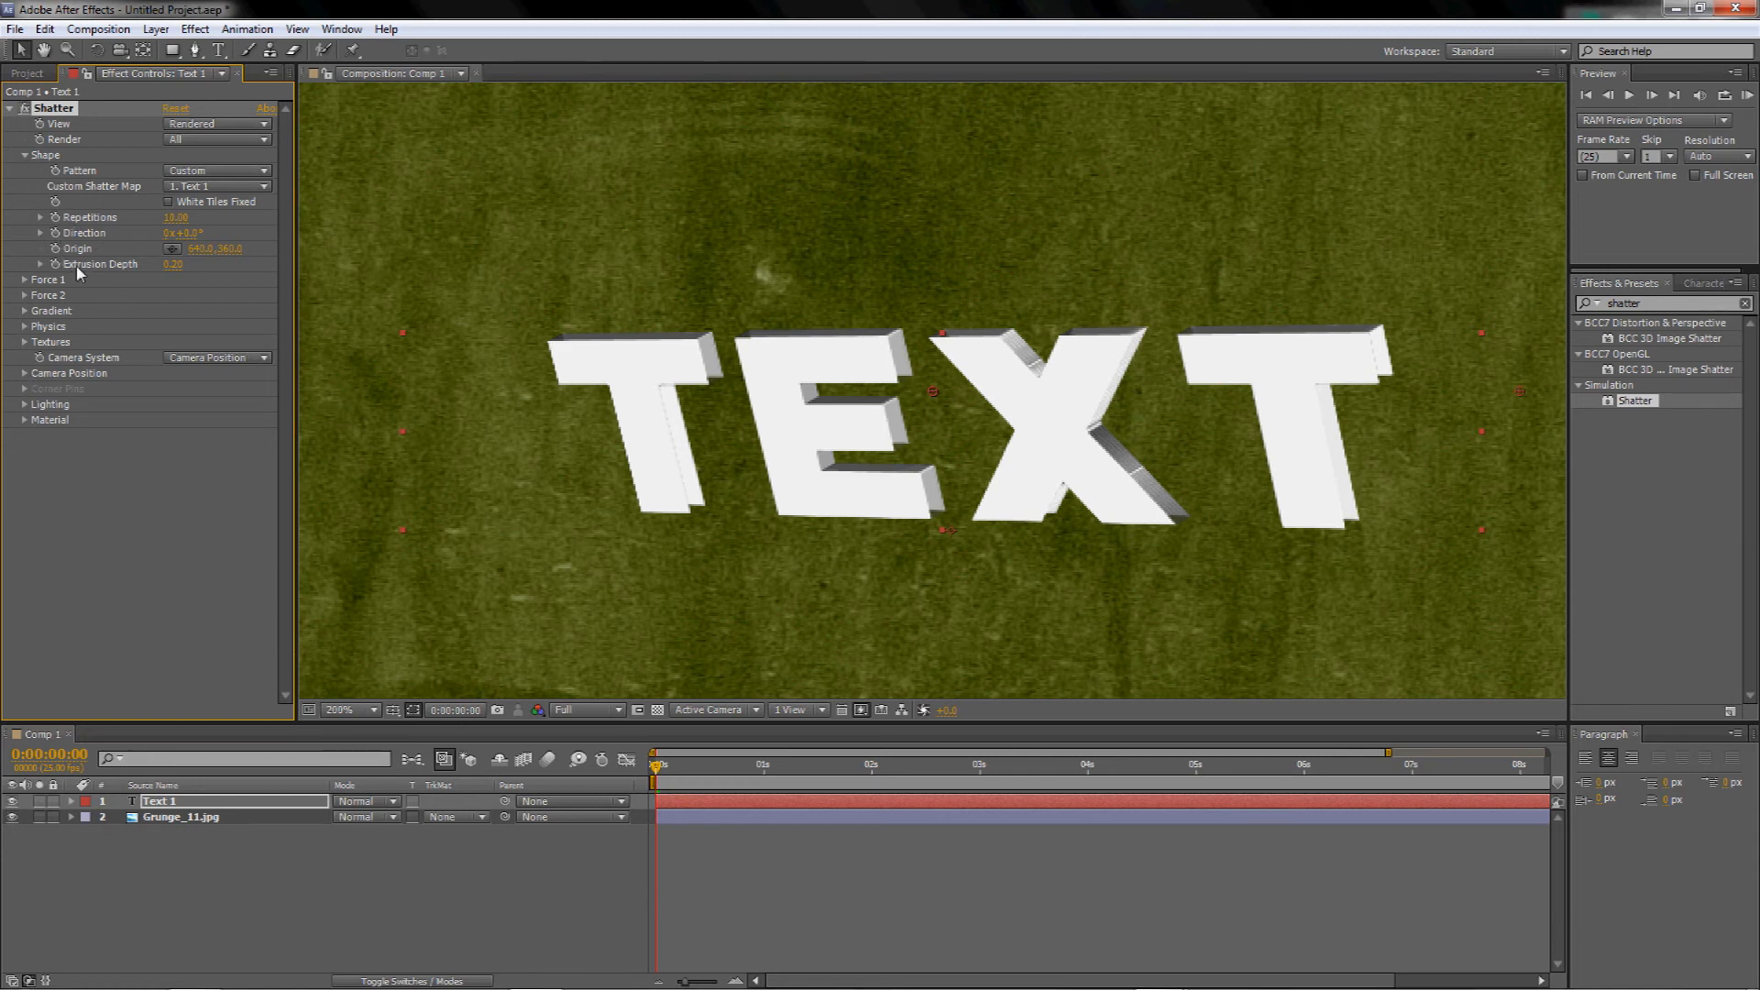
pyautogui.click(172, 267)
pyautogui.write('1')
pyautogui.press('Return')
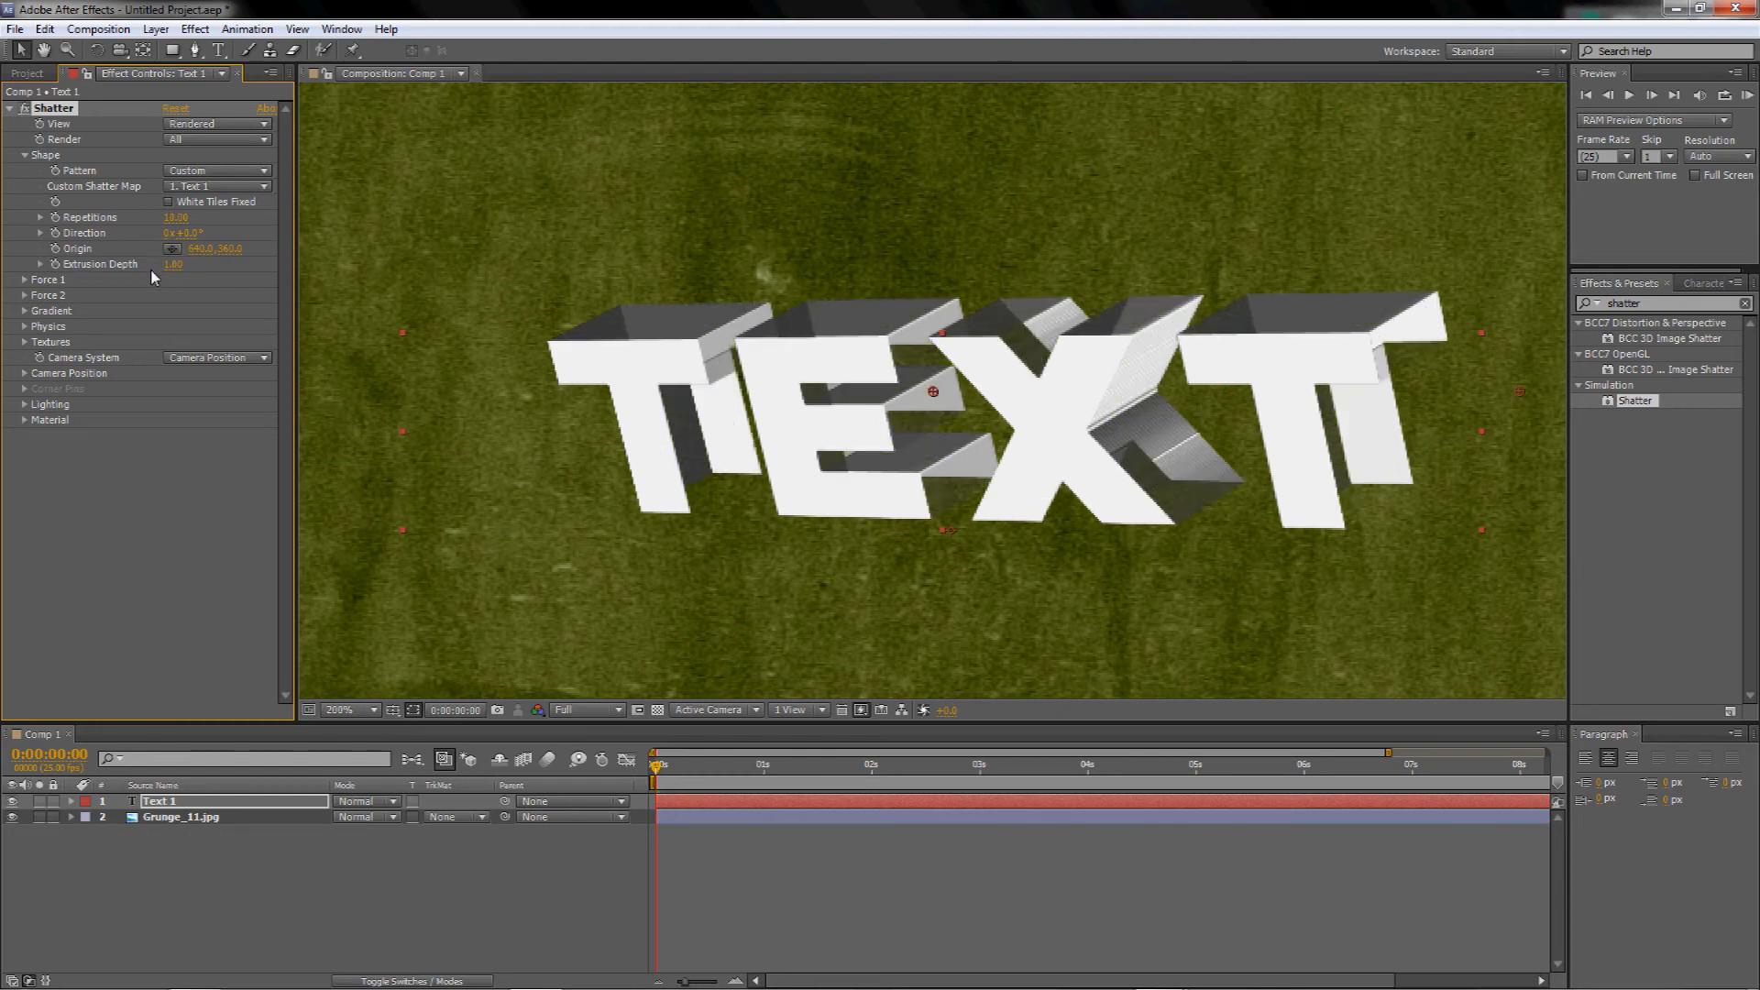
pyautogui.press(',')
pyautogui.press(',')
pyautogui.press('.')
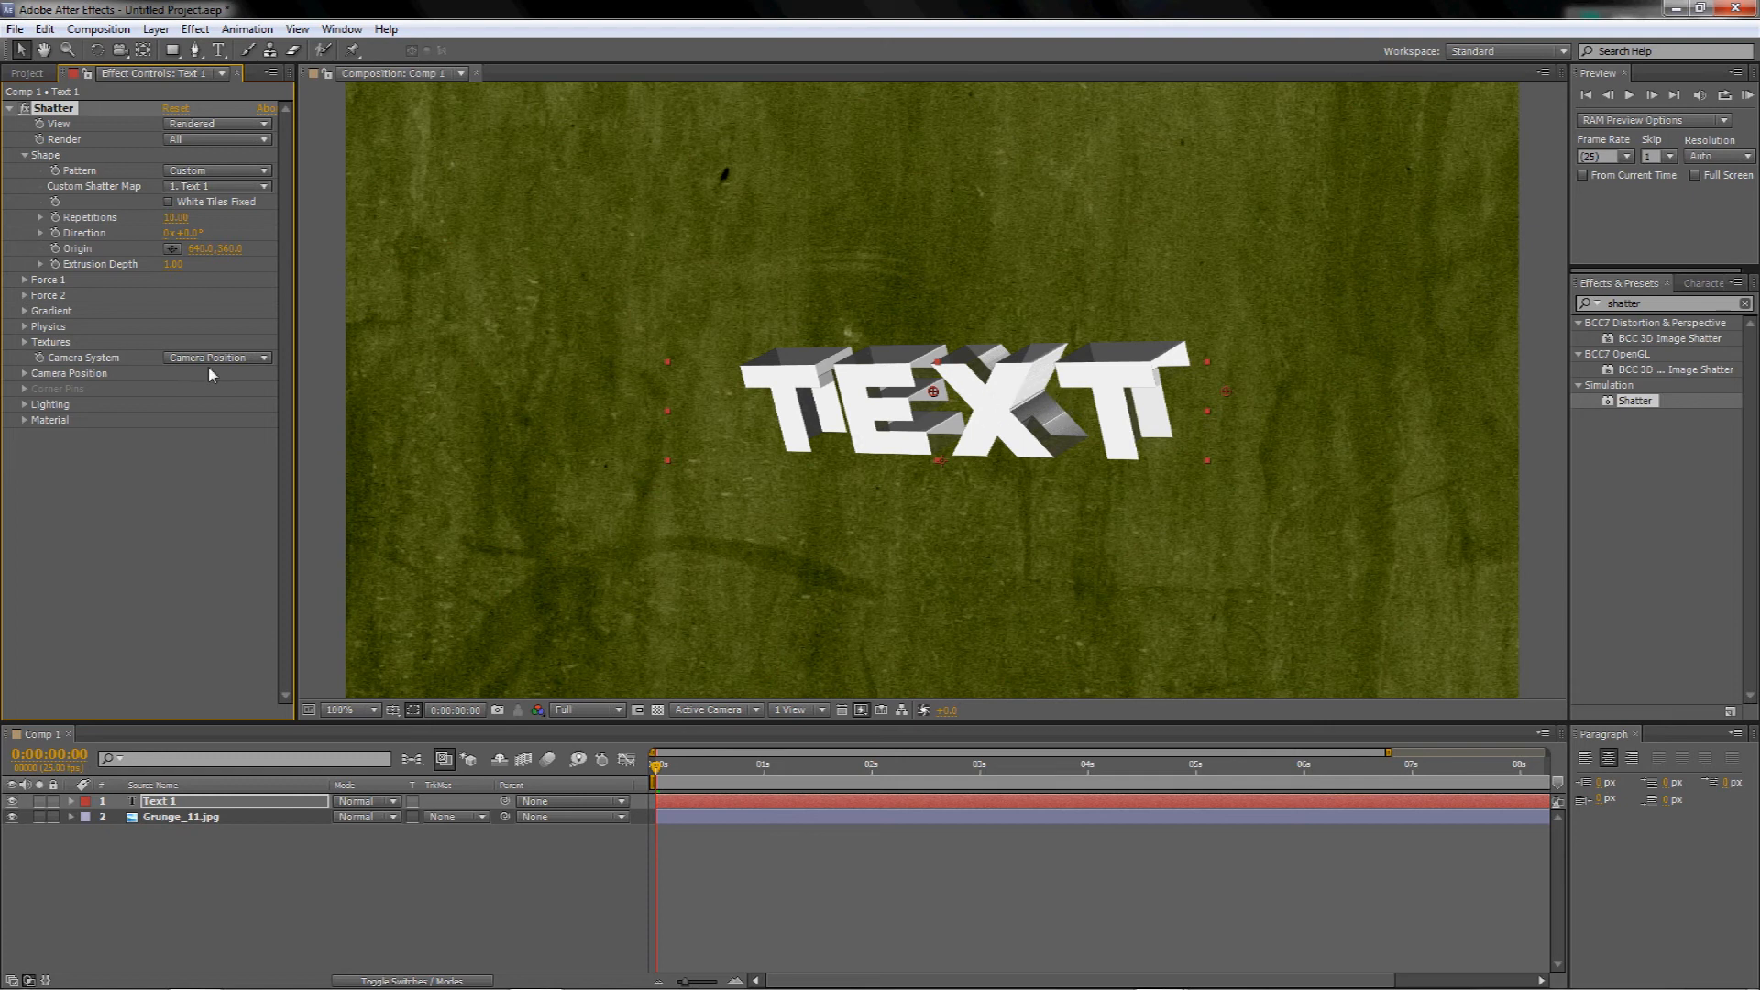
# - Set the Side Mode in the Shatter effect's Textures to Color so the extruded sides render in a plain colour
pyautogui.click(26, 342)
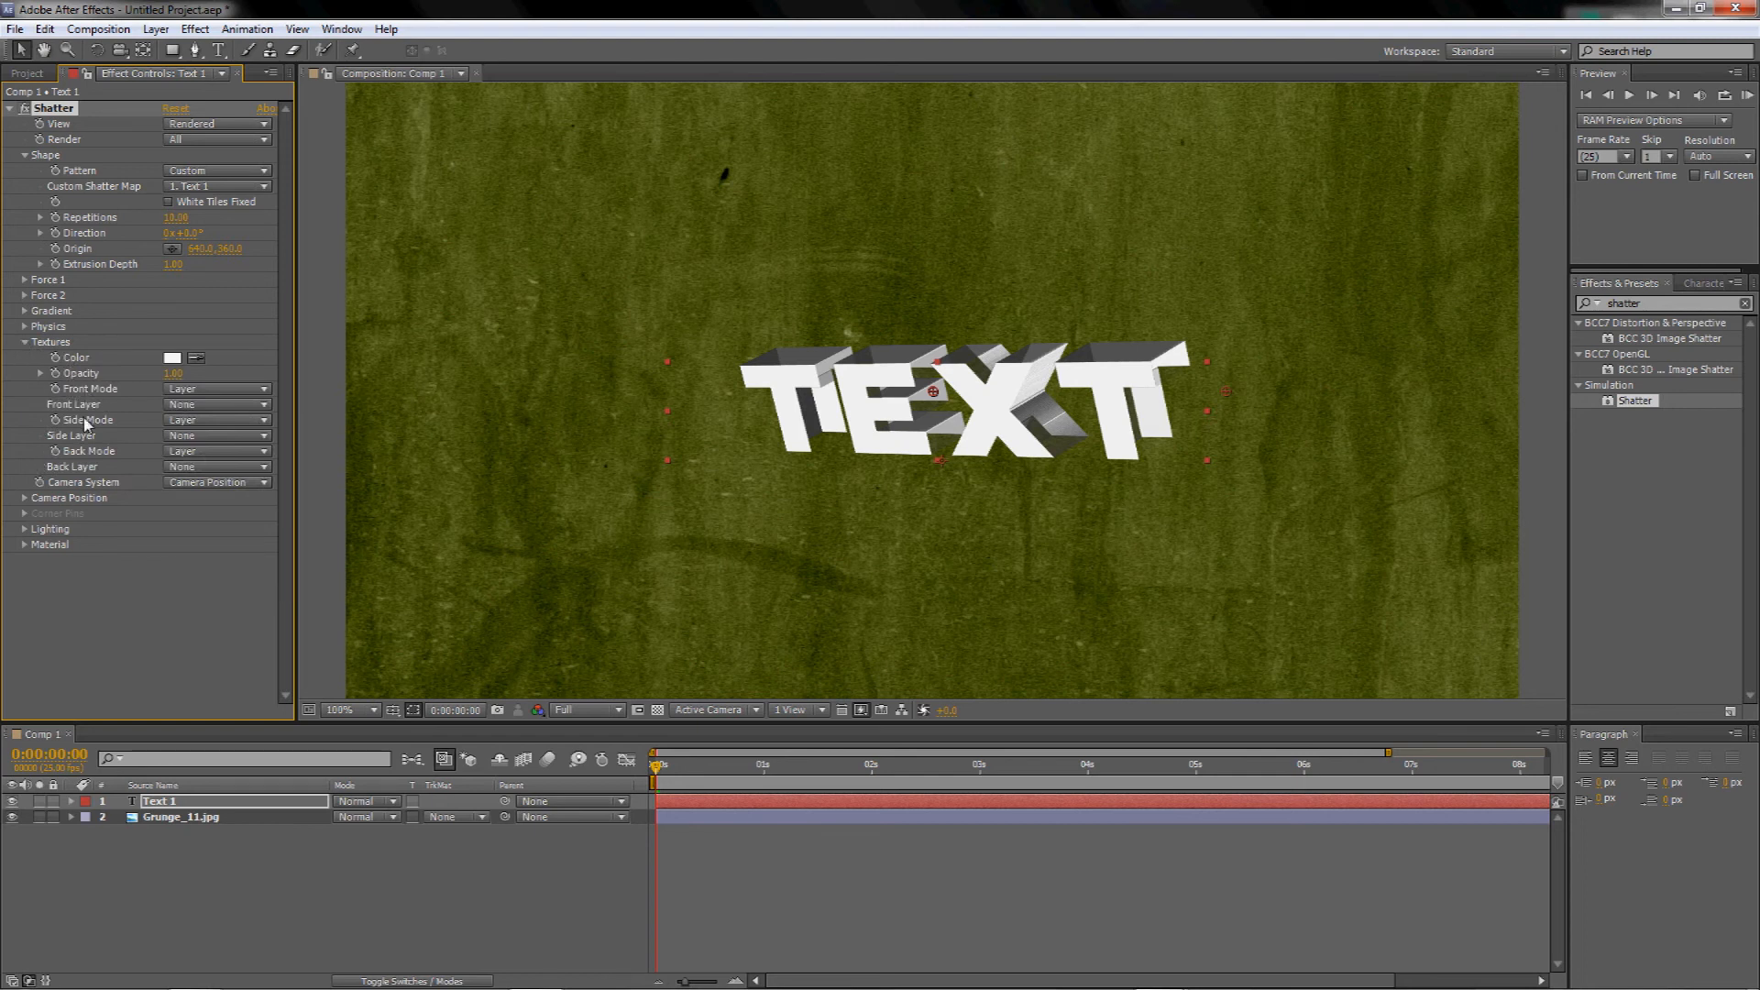
pyautogui.rightClick(101, 463)
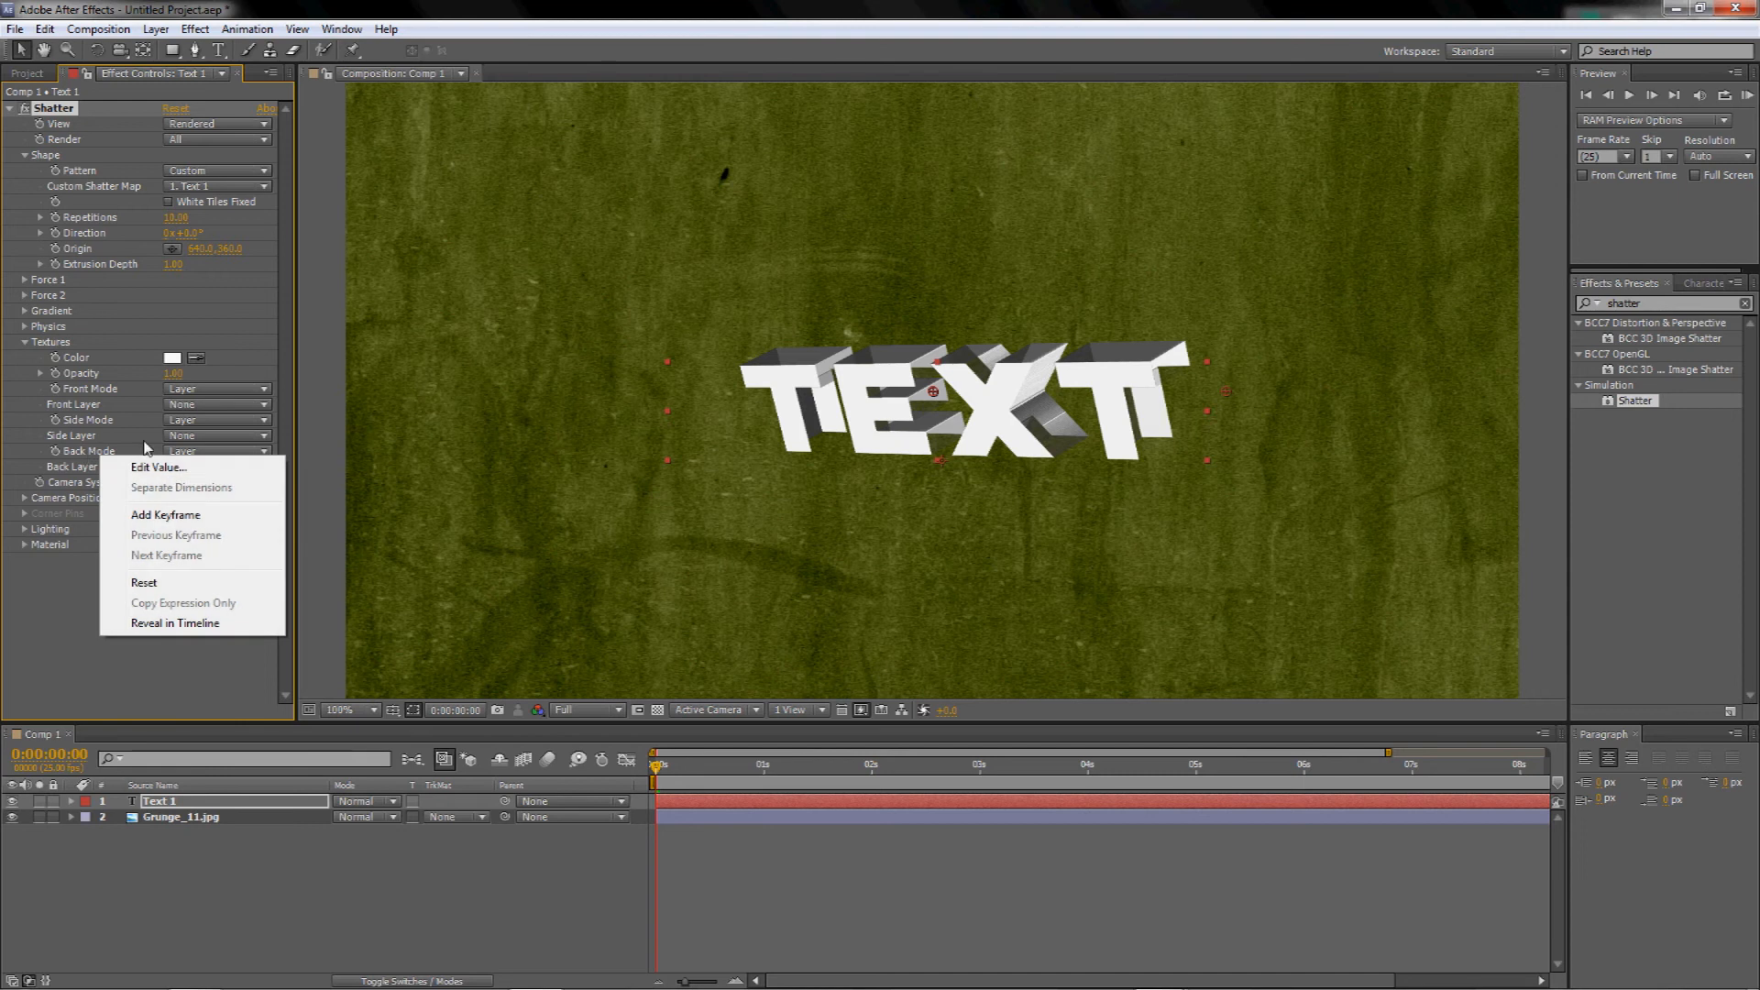
pyautogui.click(62, 661)
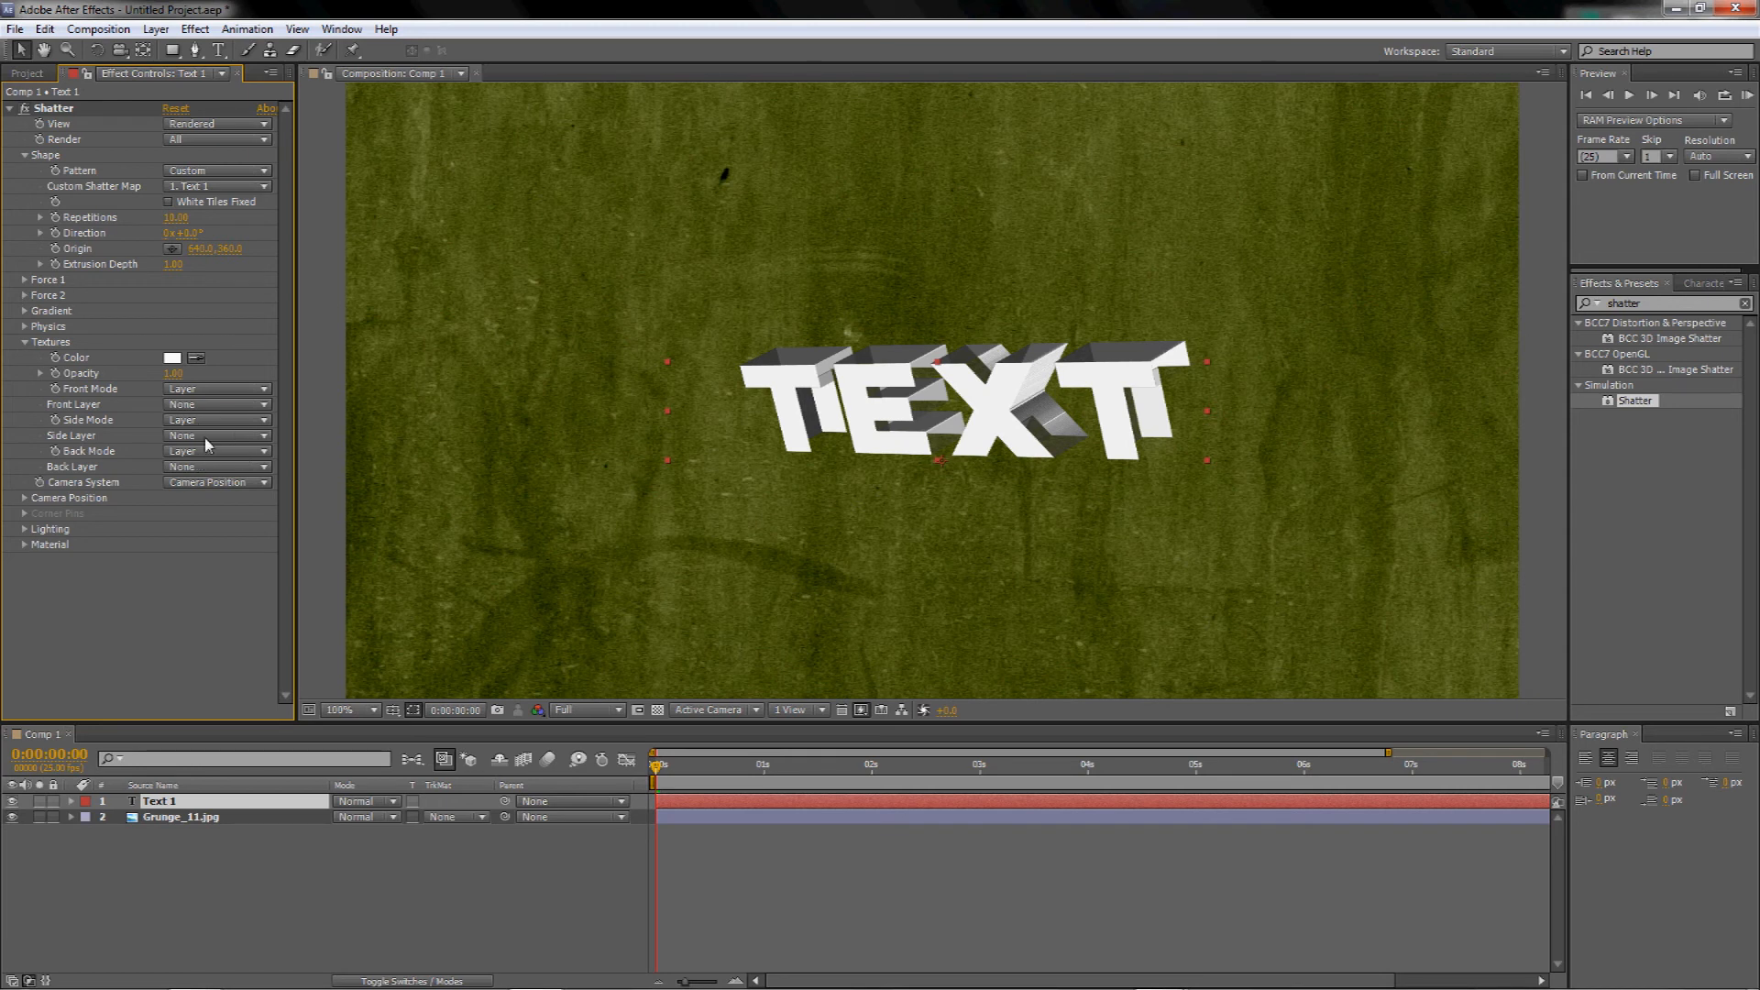
pyautogui.click(264, 422)
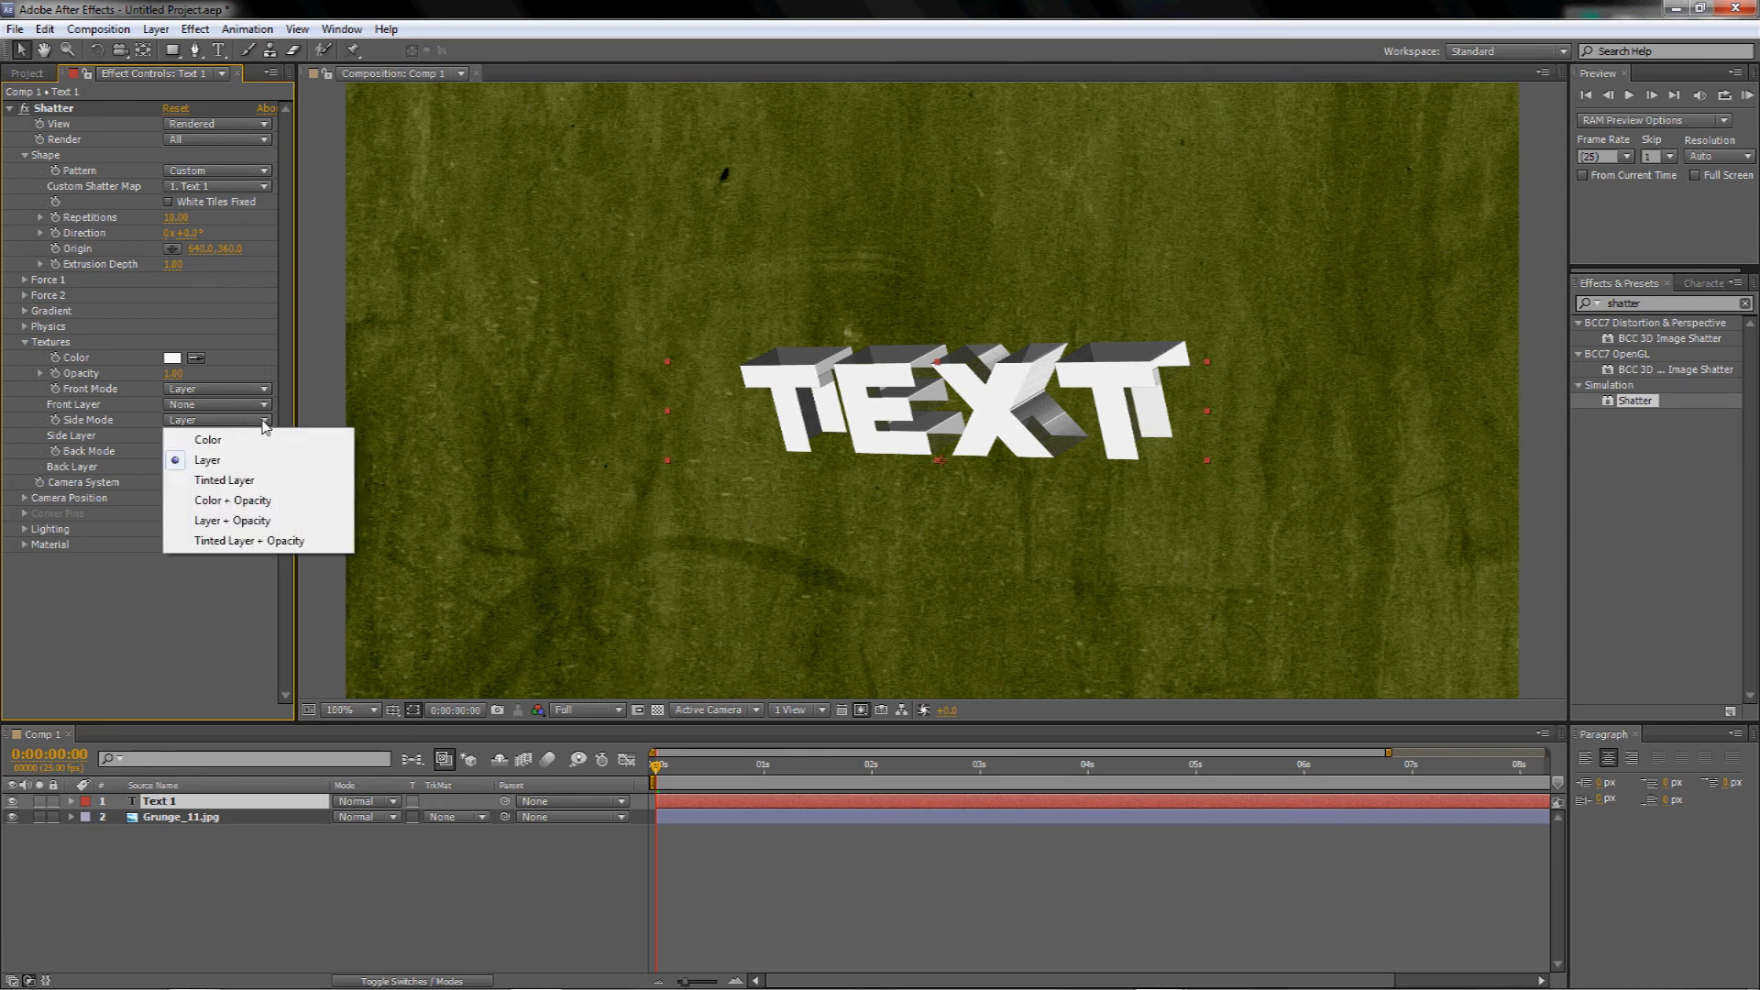
pyautogui.click(216, 443)
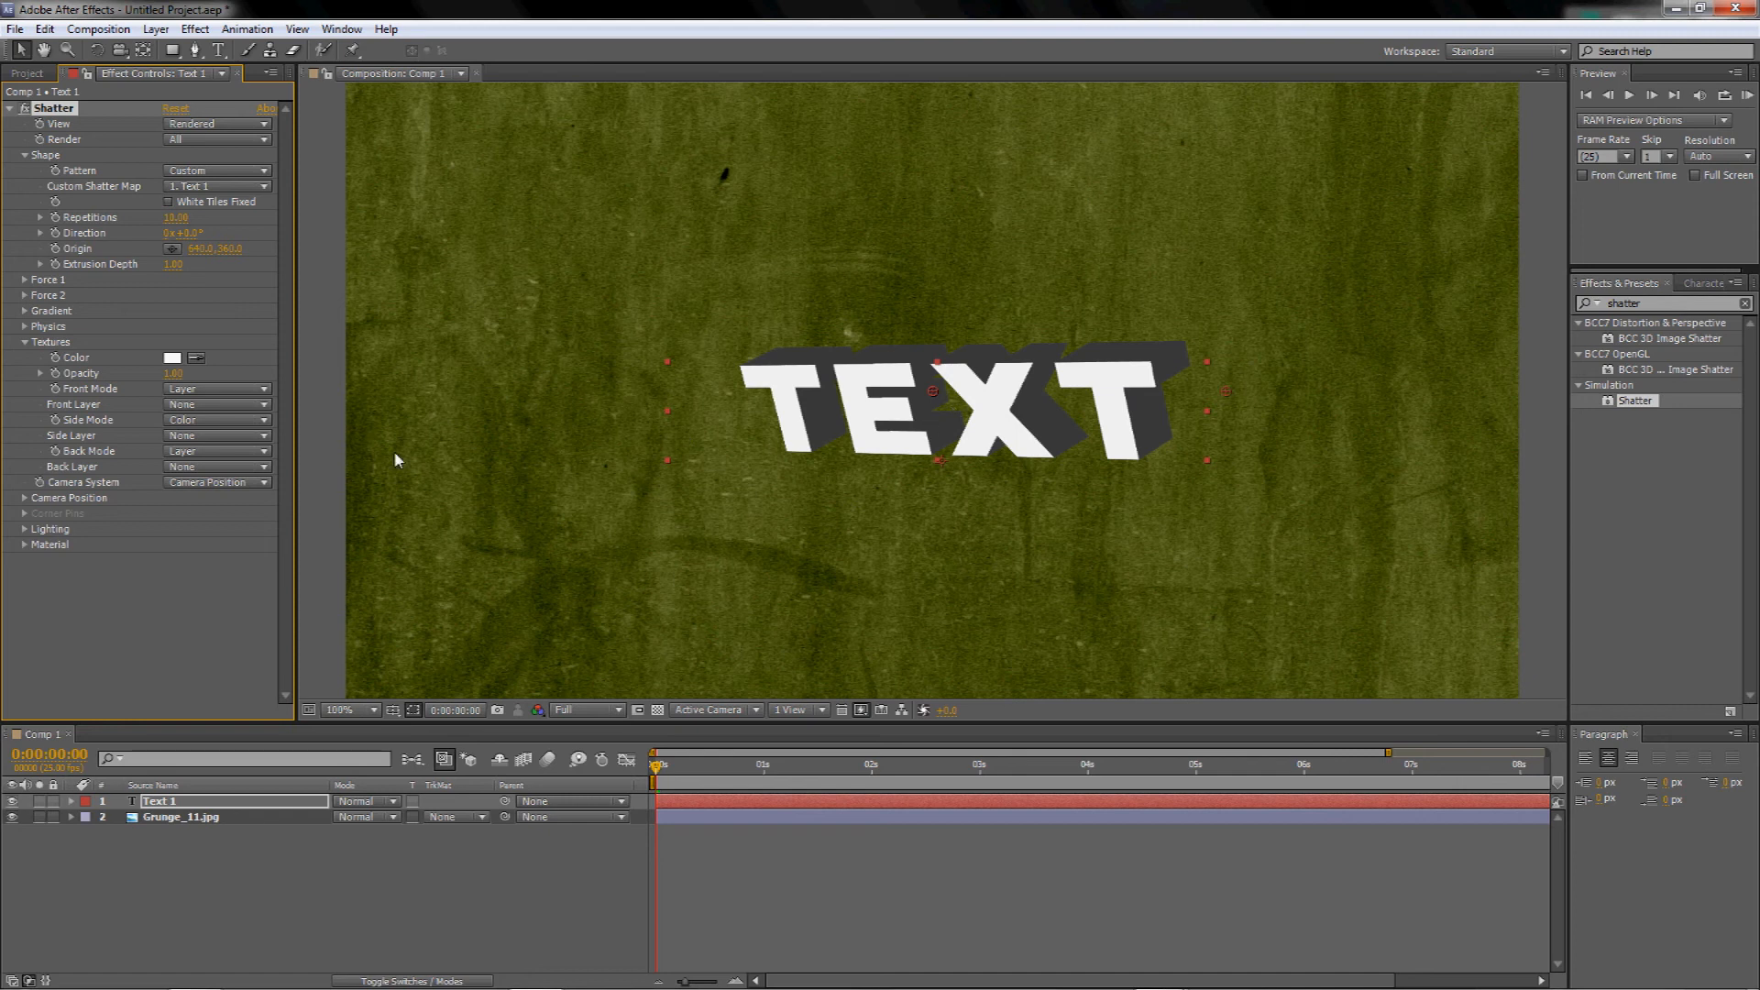
# - Set the Shatter textures' Front Mode to Color and inspect the text's edges up close
pyautogui.click(216, 392)
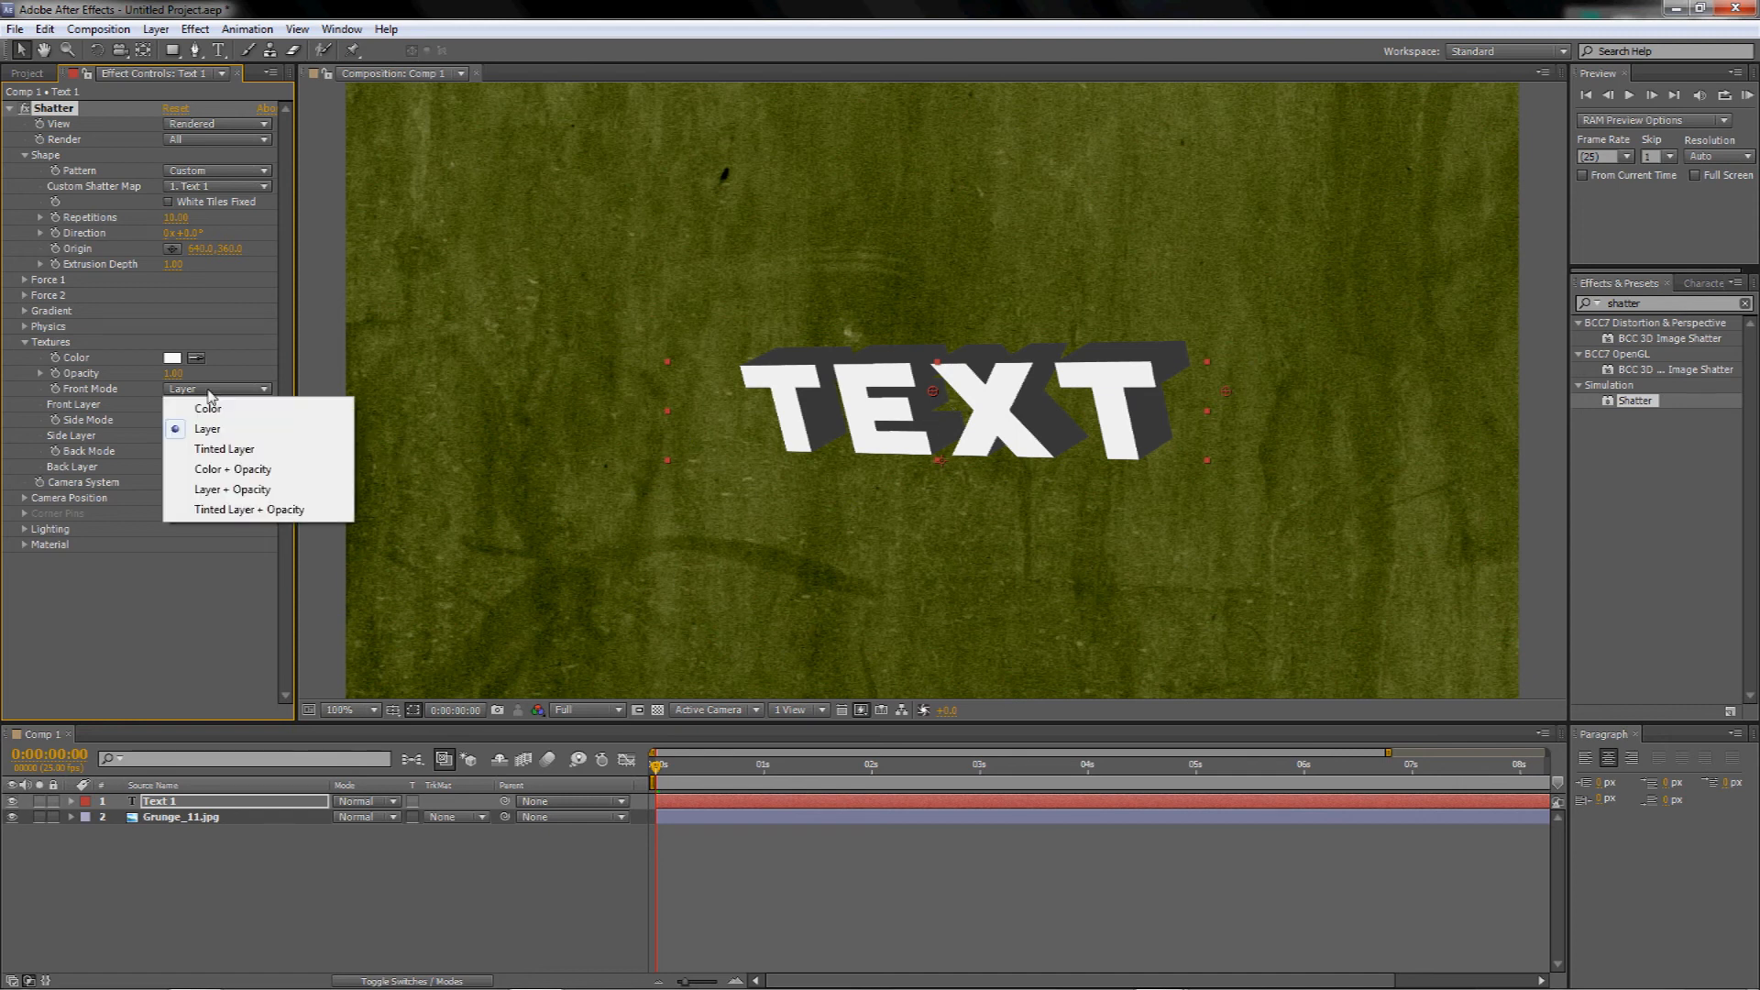
pyautogui.click(209, 404)
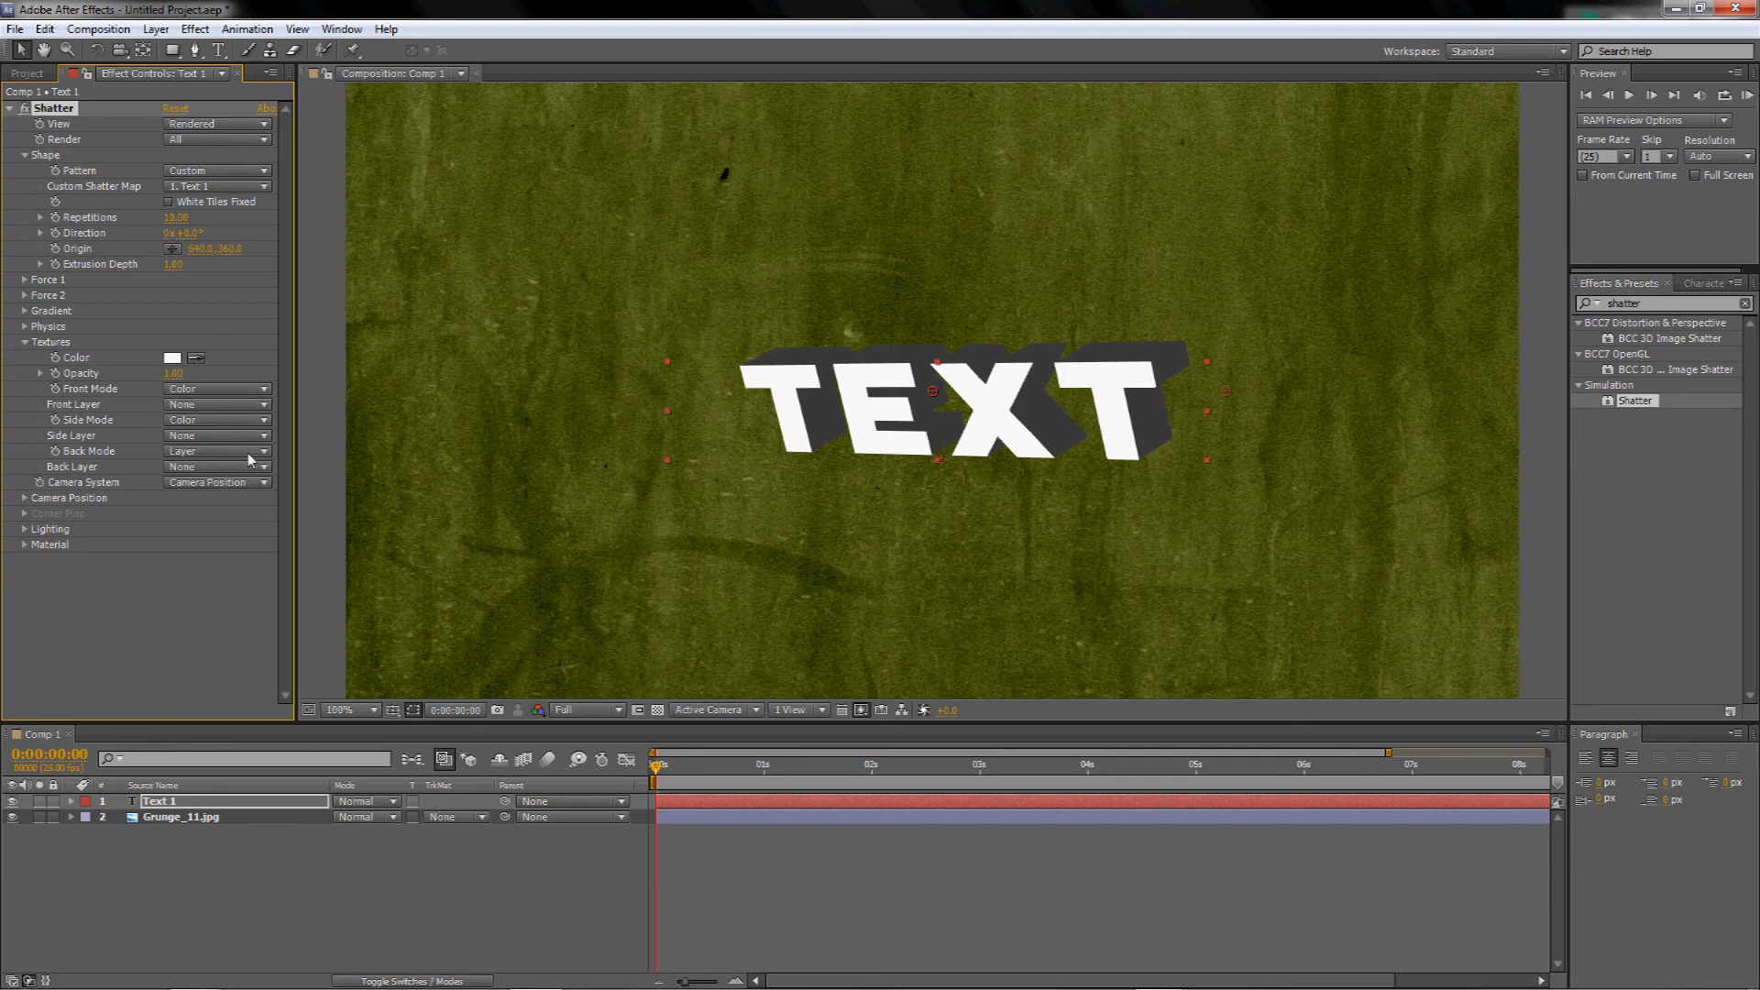
pyautogui.click(24, 342)
pyautogui.scroll(-1, 729, 483)
pyautogui.scroll(3, 728, 481)
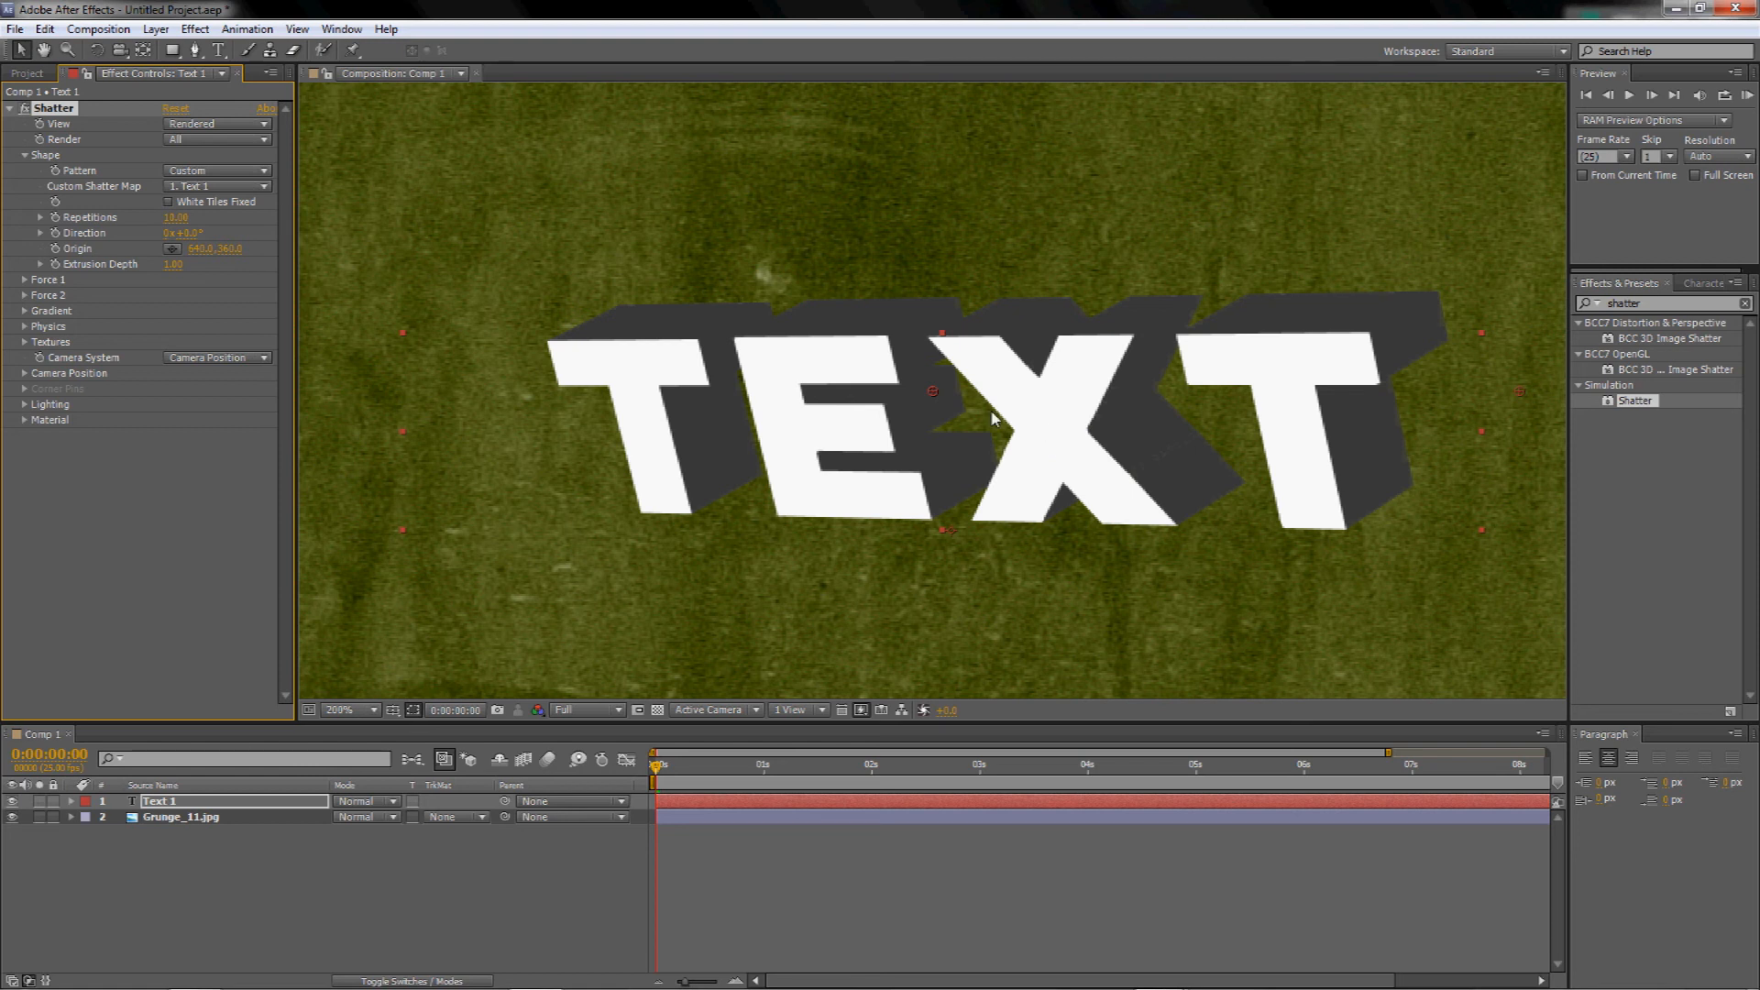
pyautogui.scroll(-1, 746, 480)
pyautogui.scroll(-2, 744, 477)
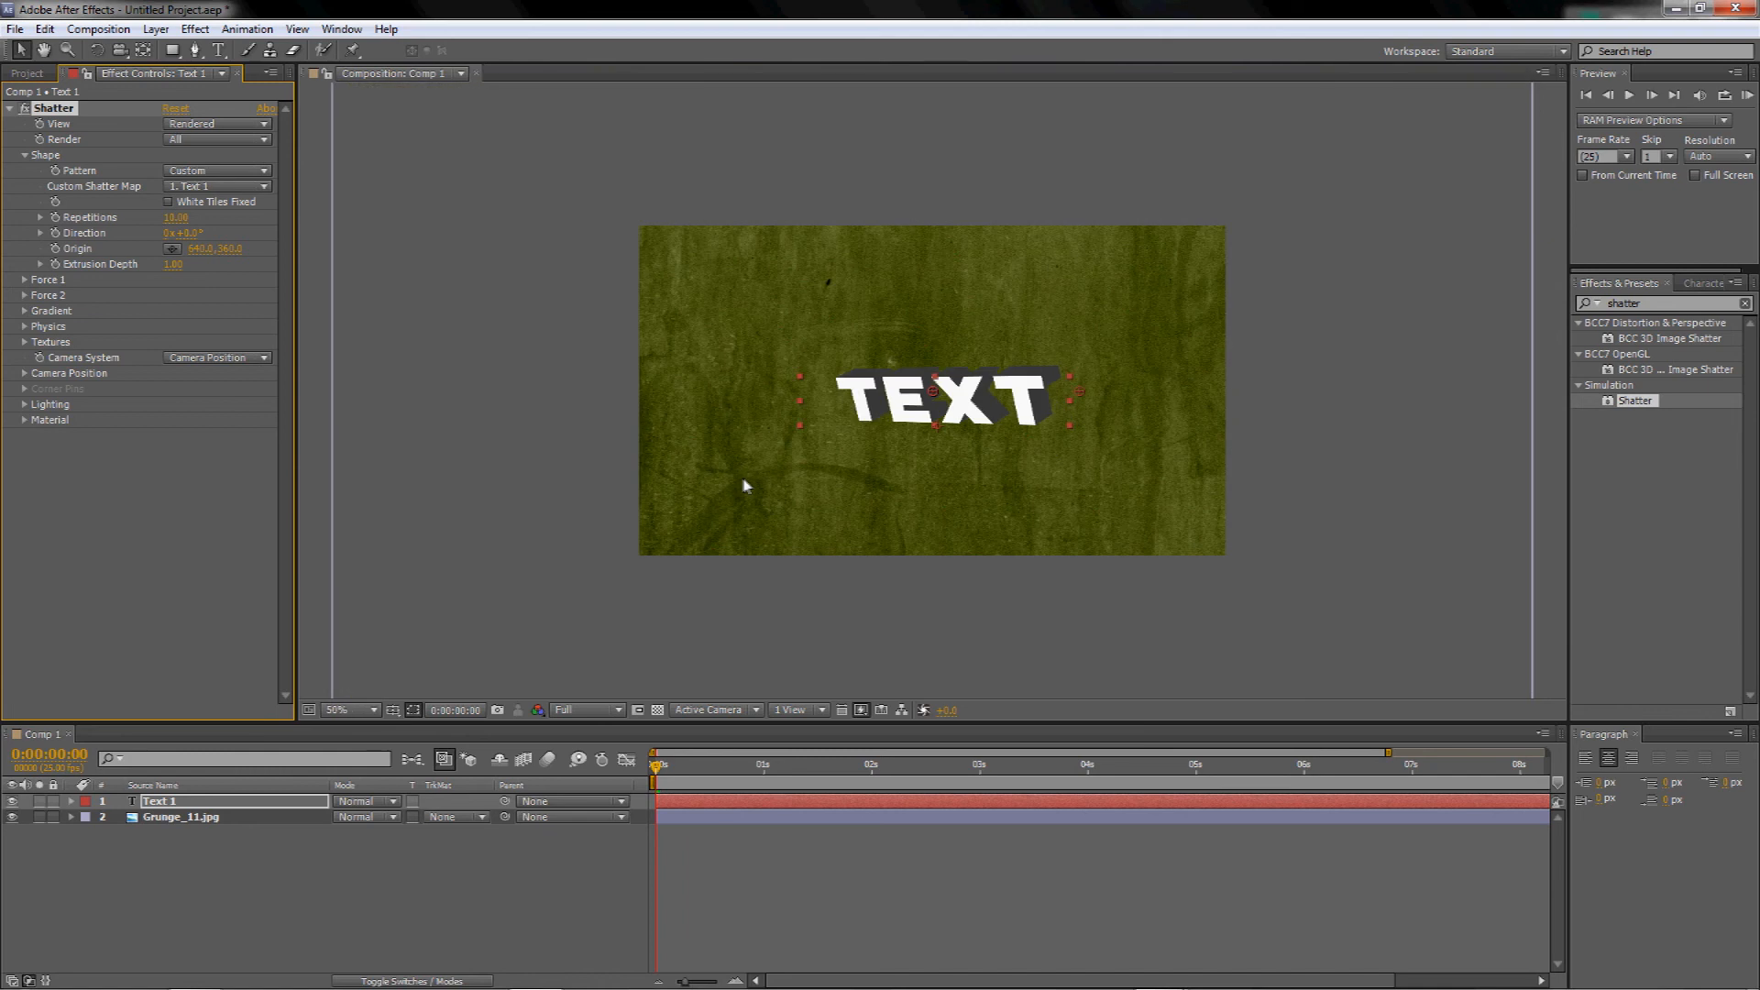
# - Adjust the horizontal value of the Shatter camera's X,Y Position to shift the text slightly left in the frame
pyautogui.click(25, 374)
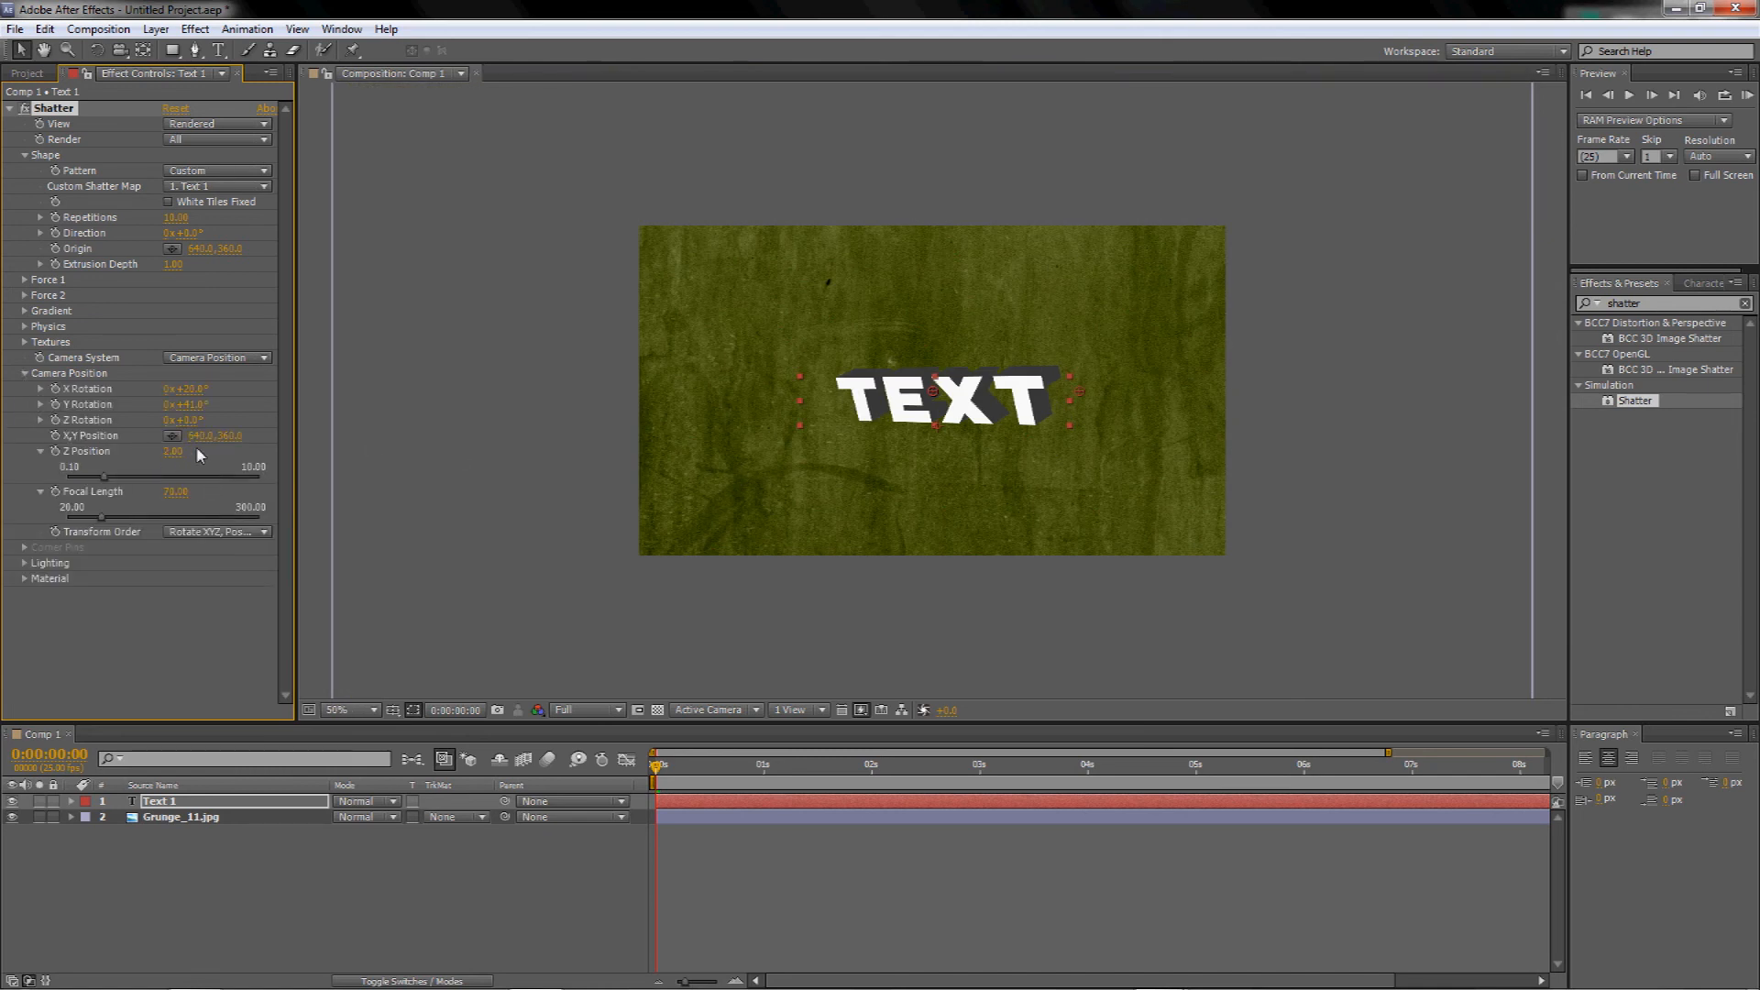
pyautogui.moveTo(203, 436)
pyautogui.mouseDown()
pyautogui.moveTo(370, 444)
pyautogui.moveTo(232, 434)
pyautogui.mouseUp()
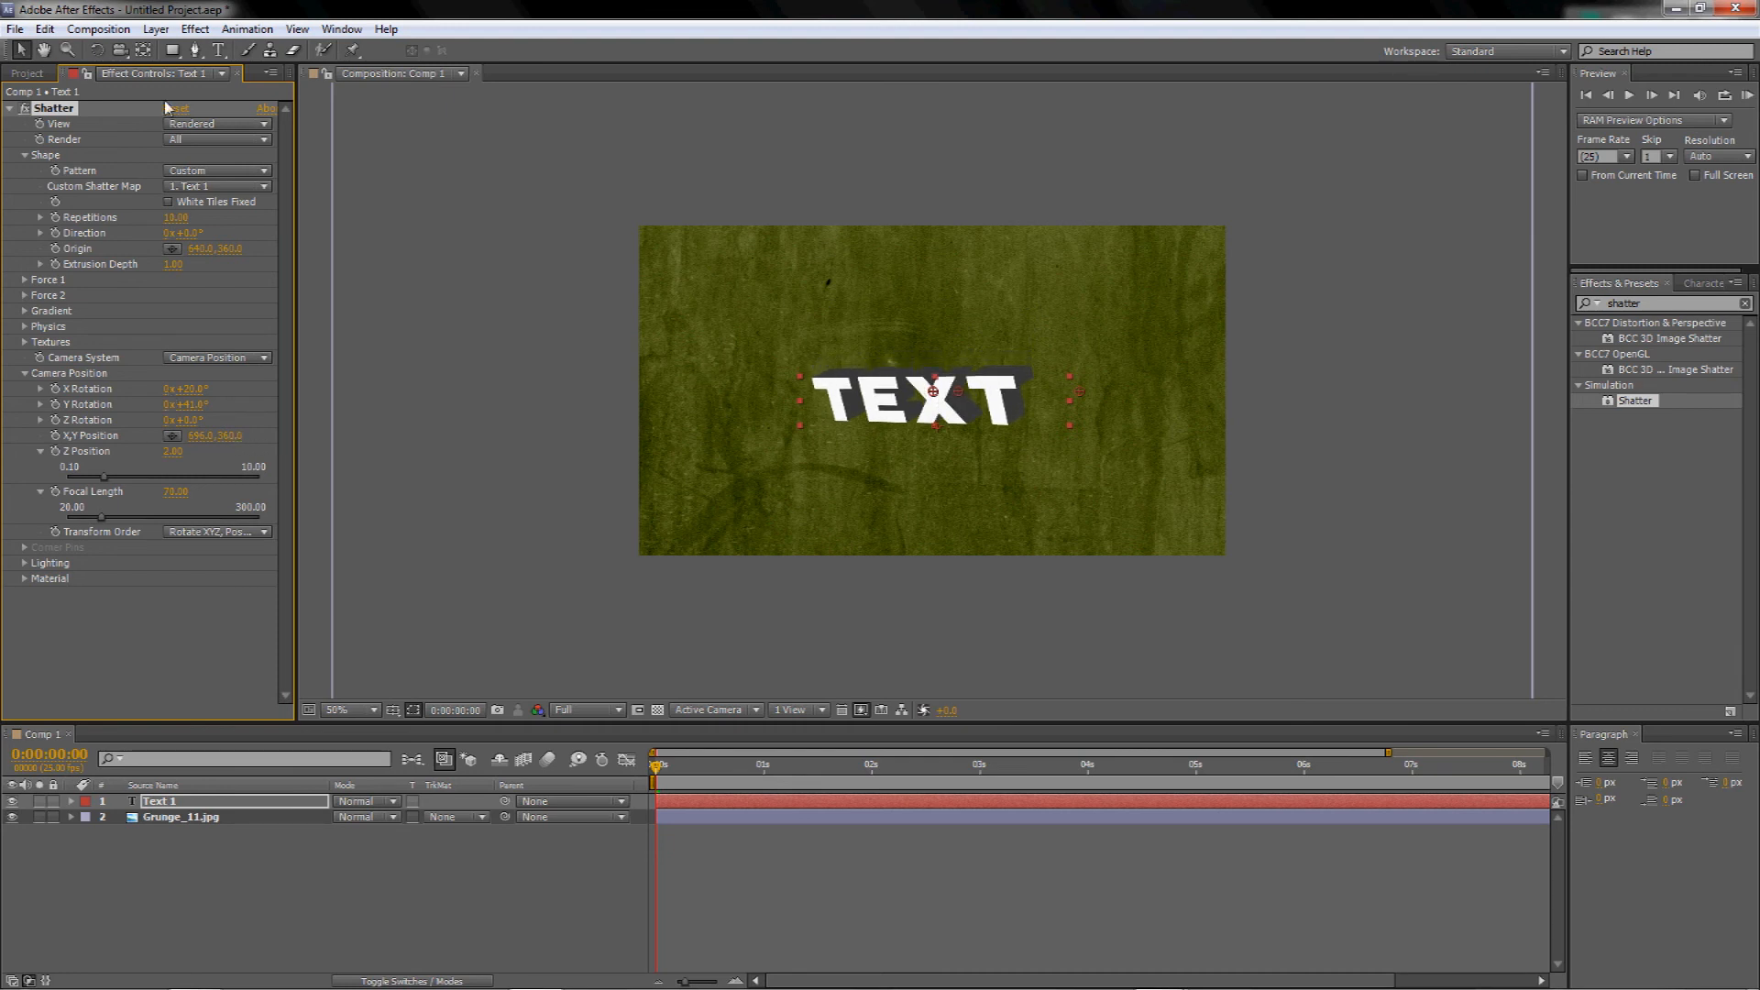
pyautogui.click(156, 31)
pyautogui.moveTo(184, 51)
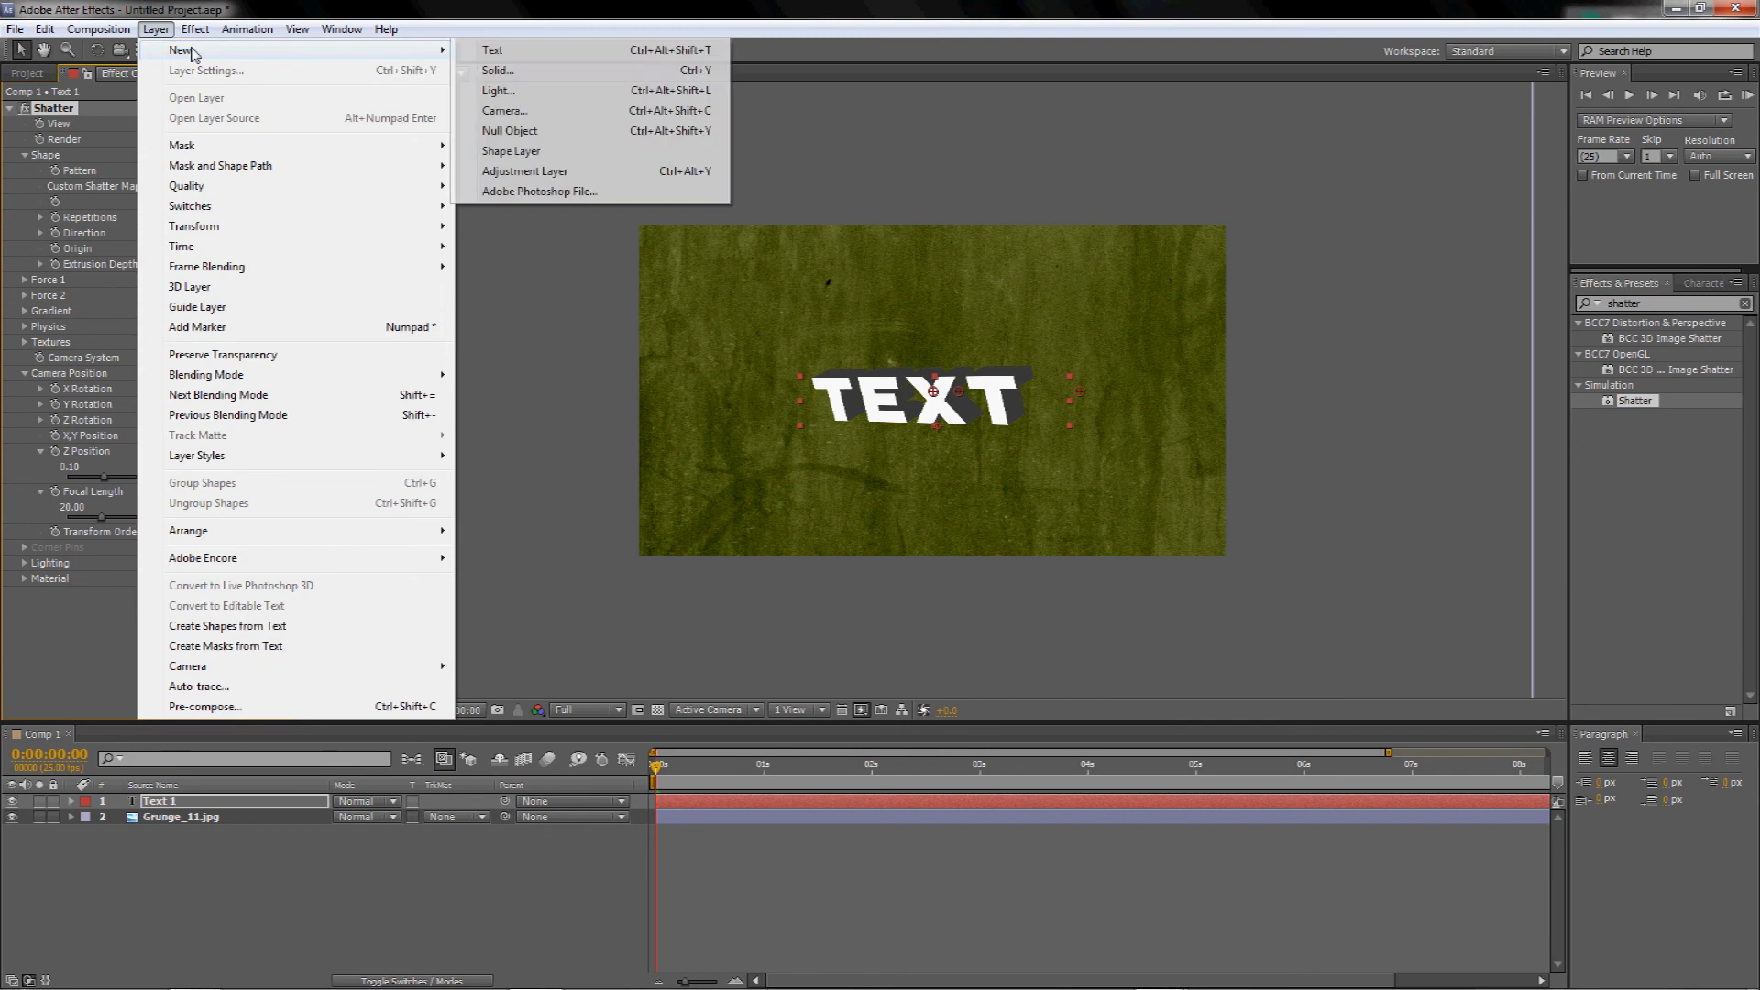
pyautogui.click(57, 581)
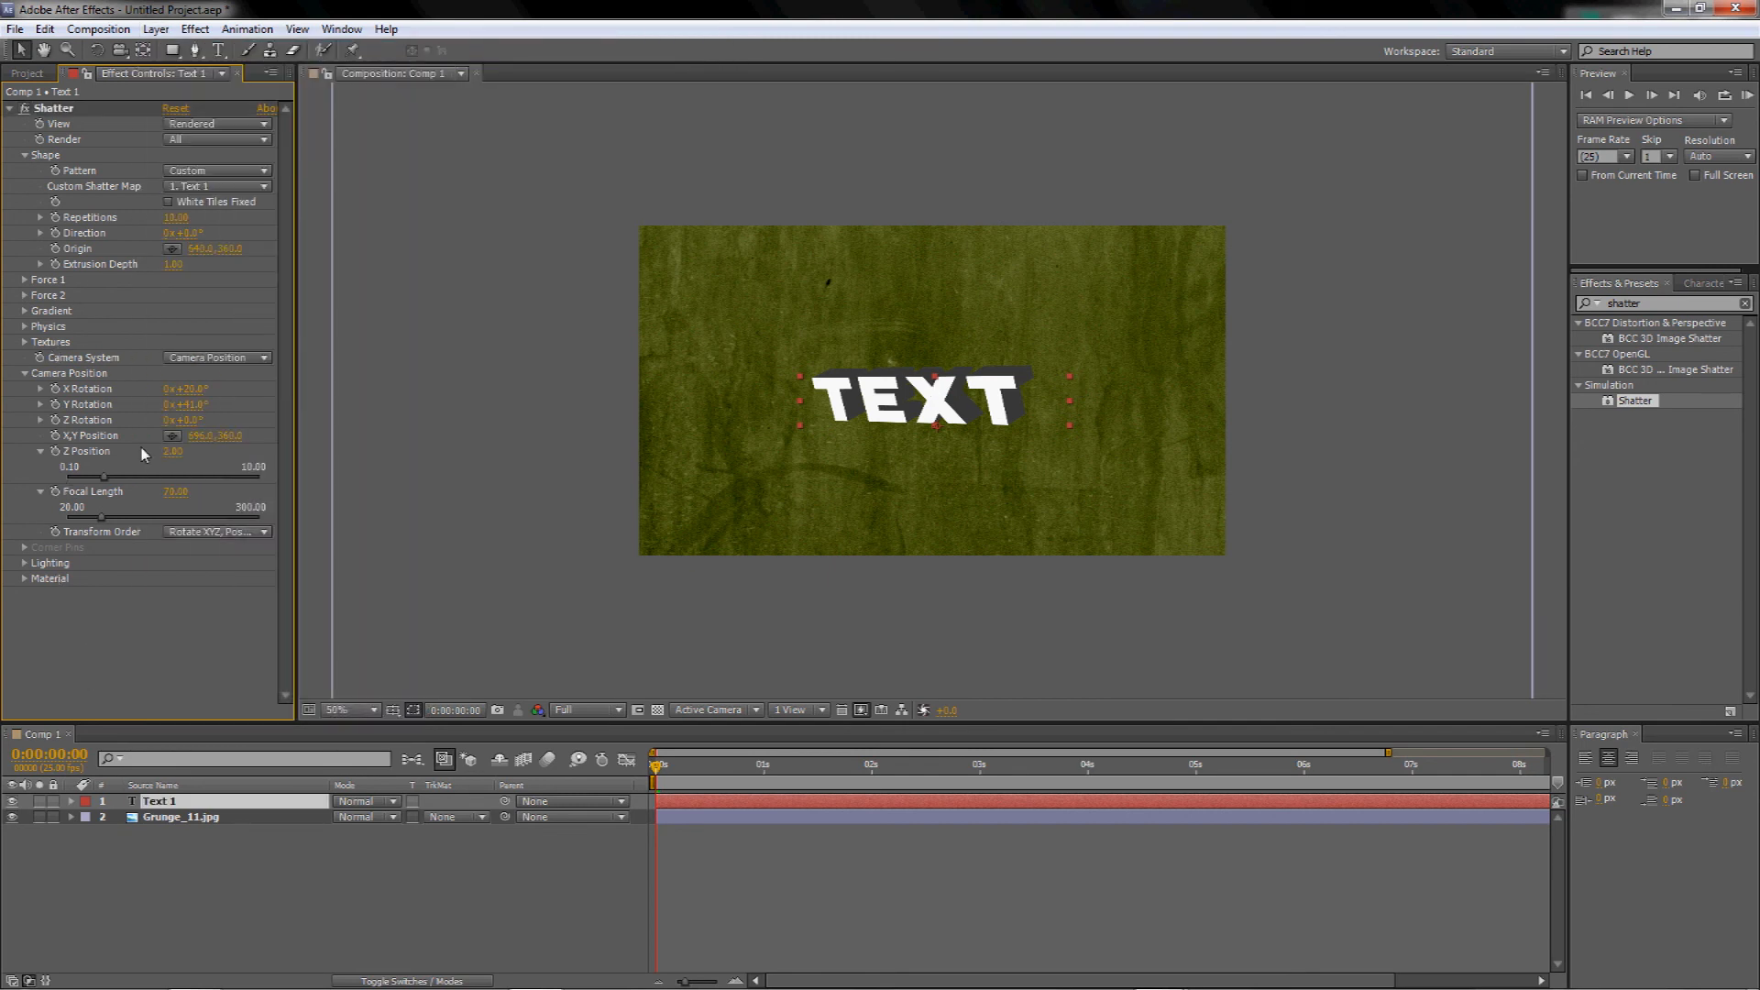
# - Rotate the Shatter camera to about 331° in X, 313° in Y and -3° in Z to view the text from a new angle
pyautogui.moveTo(197, 392); pyautogui.dragTo(385, 418)
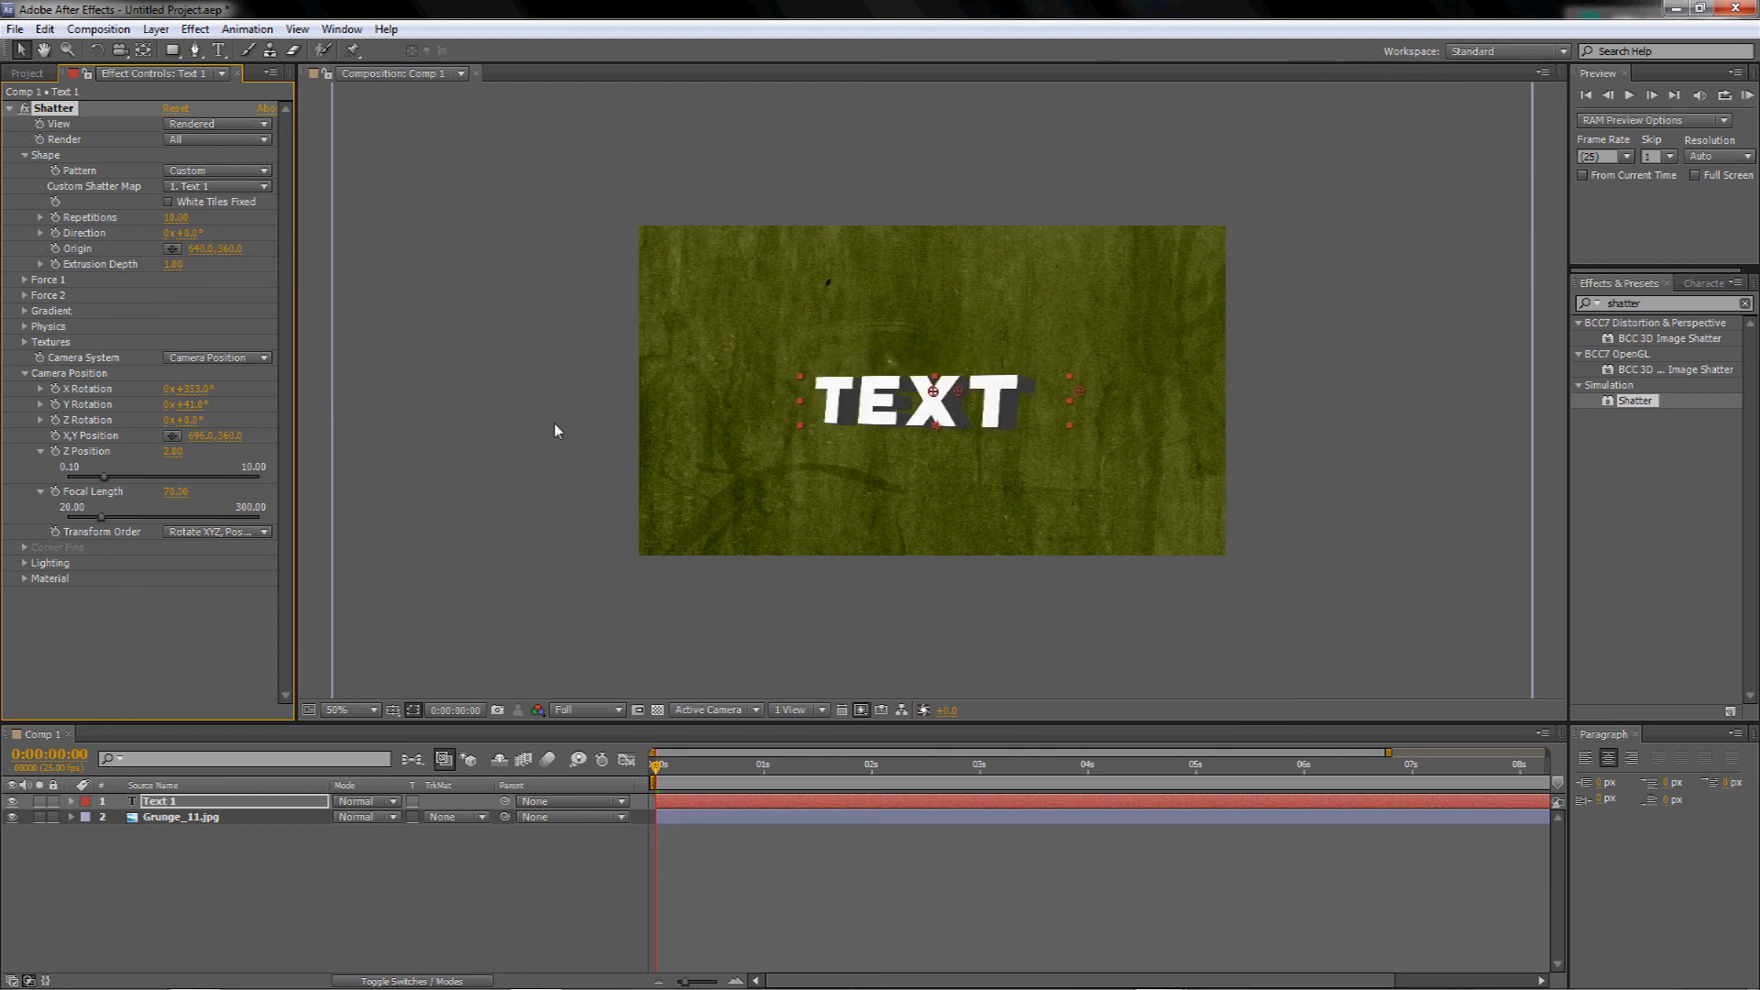
pyautogui.moveTo(565, 430); pyautogui.dragTo(510, 421)
pyautogui.moveTo(196, 404); pyautogui.dragTo(449, 426)
pyautogui.moveTo(196, 421); pyautogui.dragTo(155, 388)
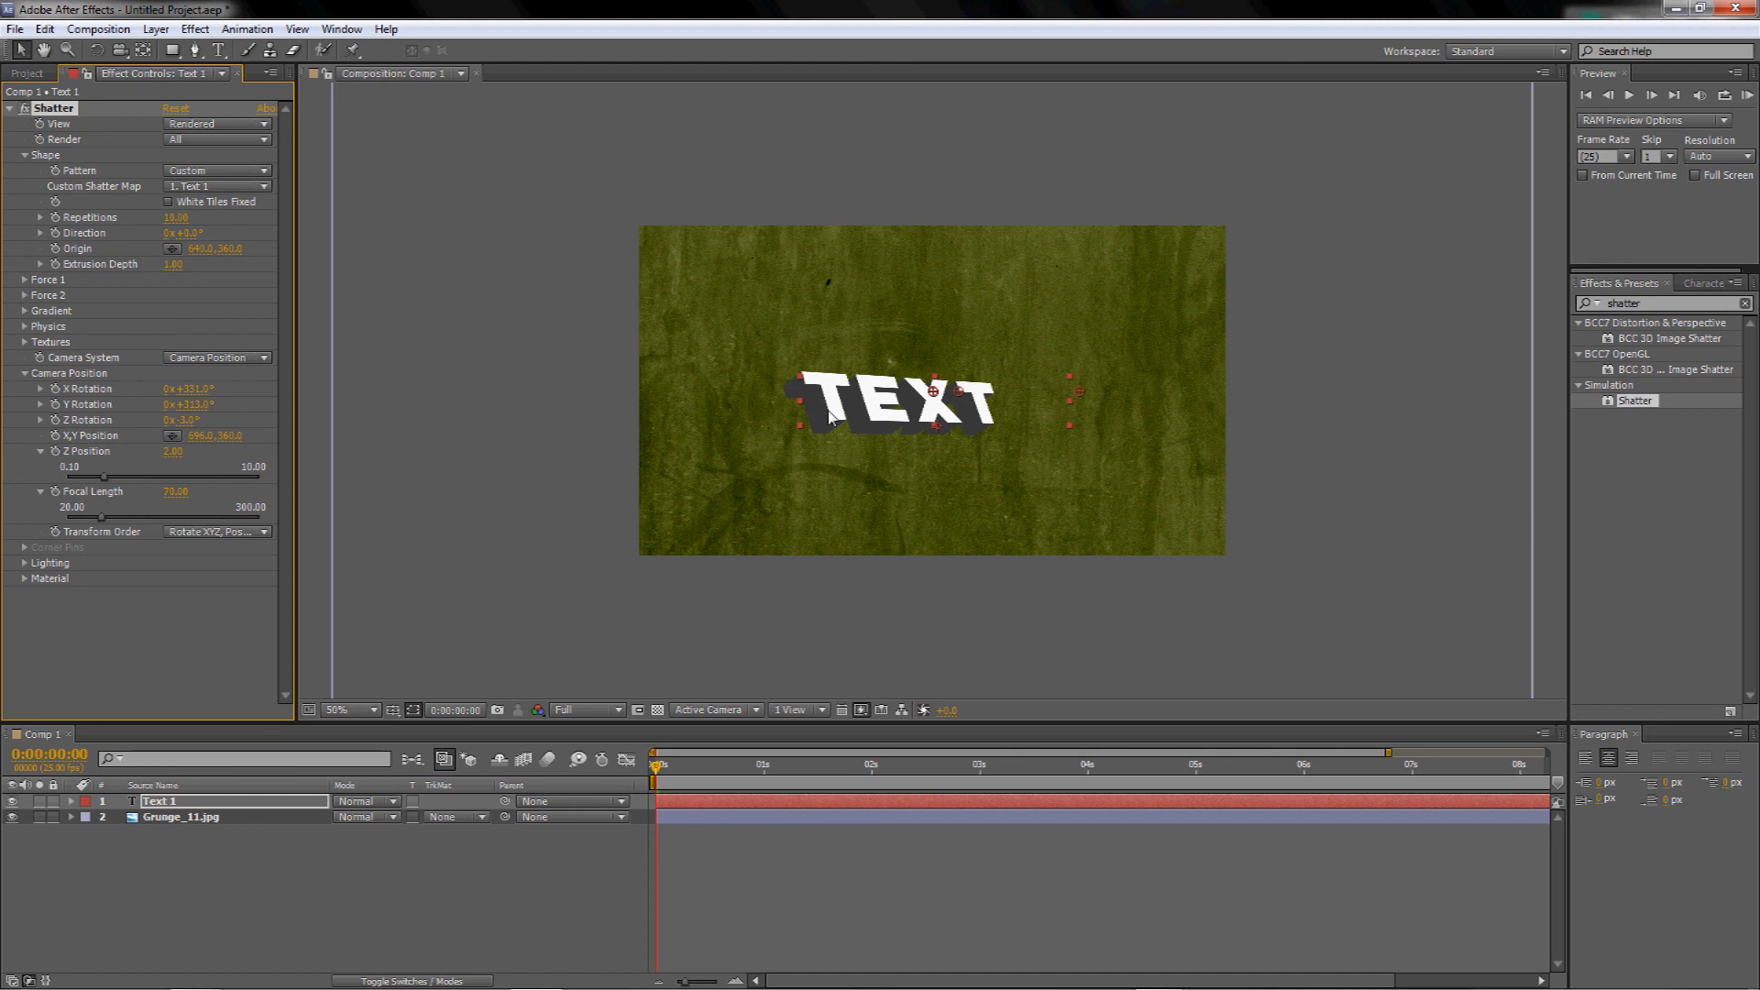
# - Add the Stylize Glow effect to the text layer and lower its Glow Threshold
pyautogui.click(195, 29)
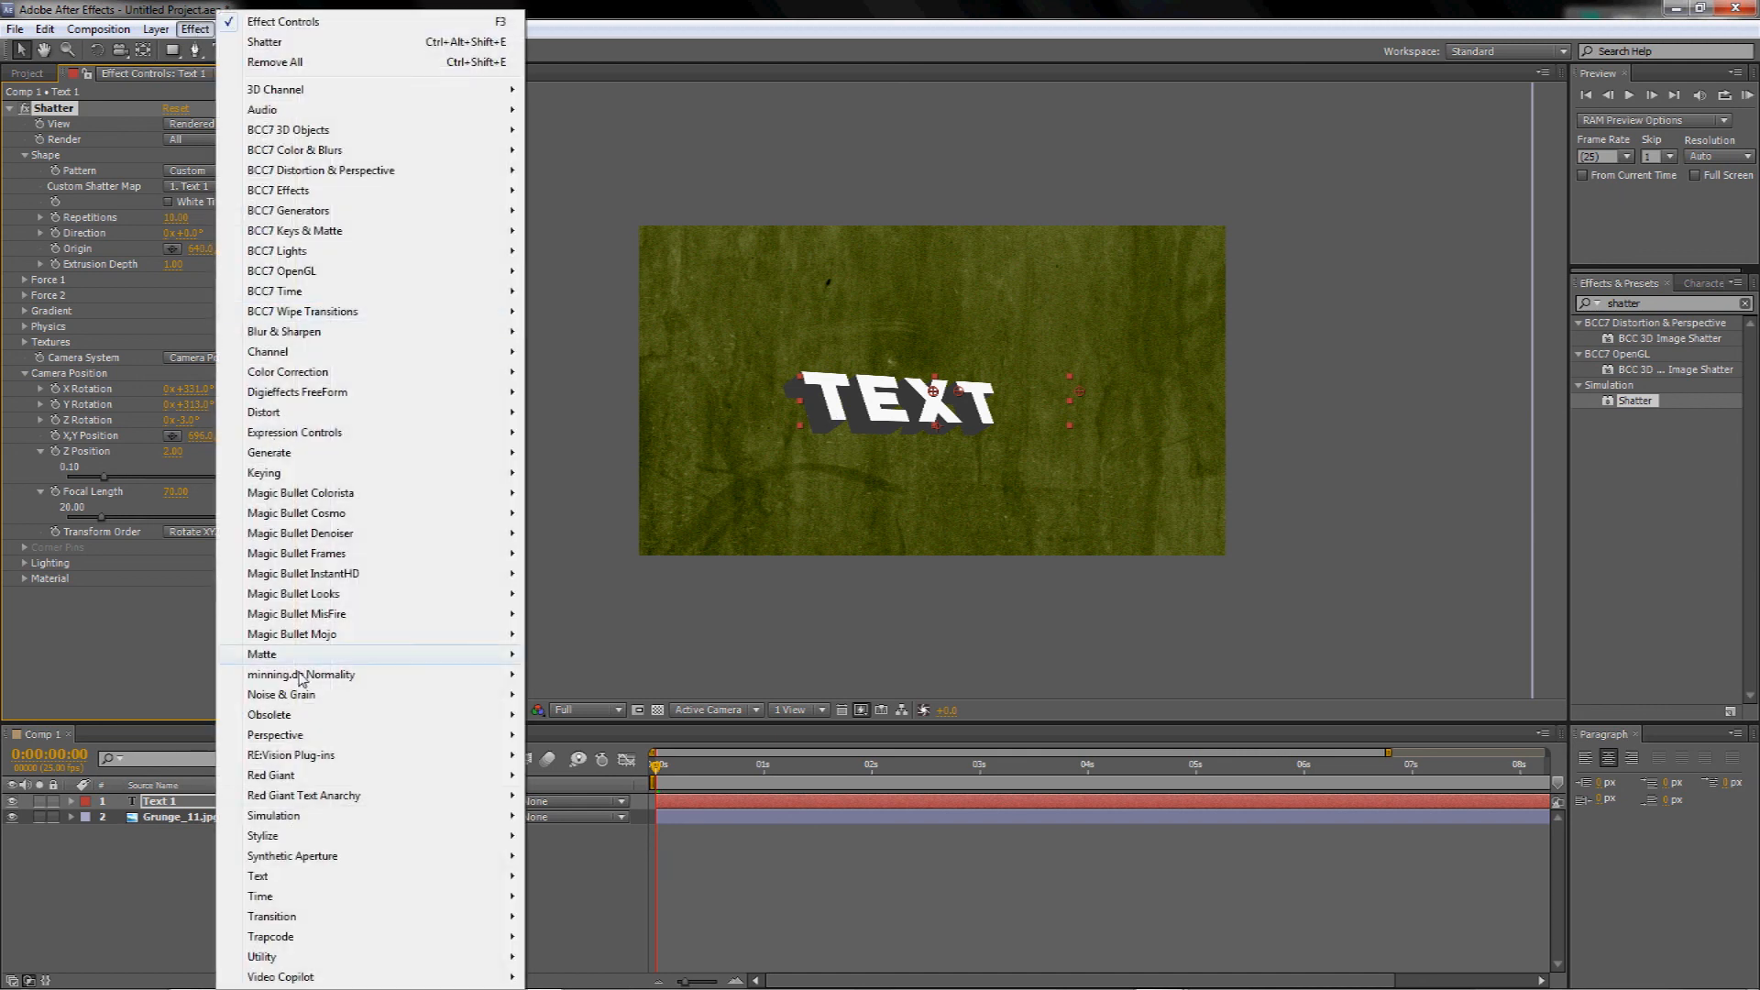
pyautogui.moveTo(373, 837)
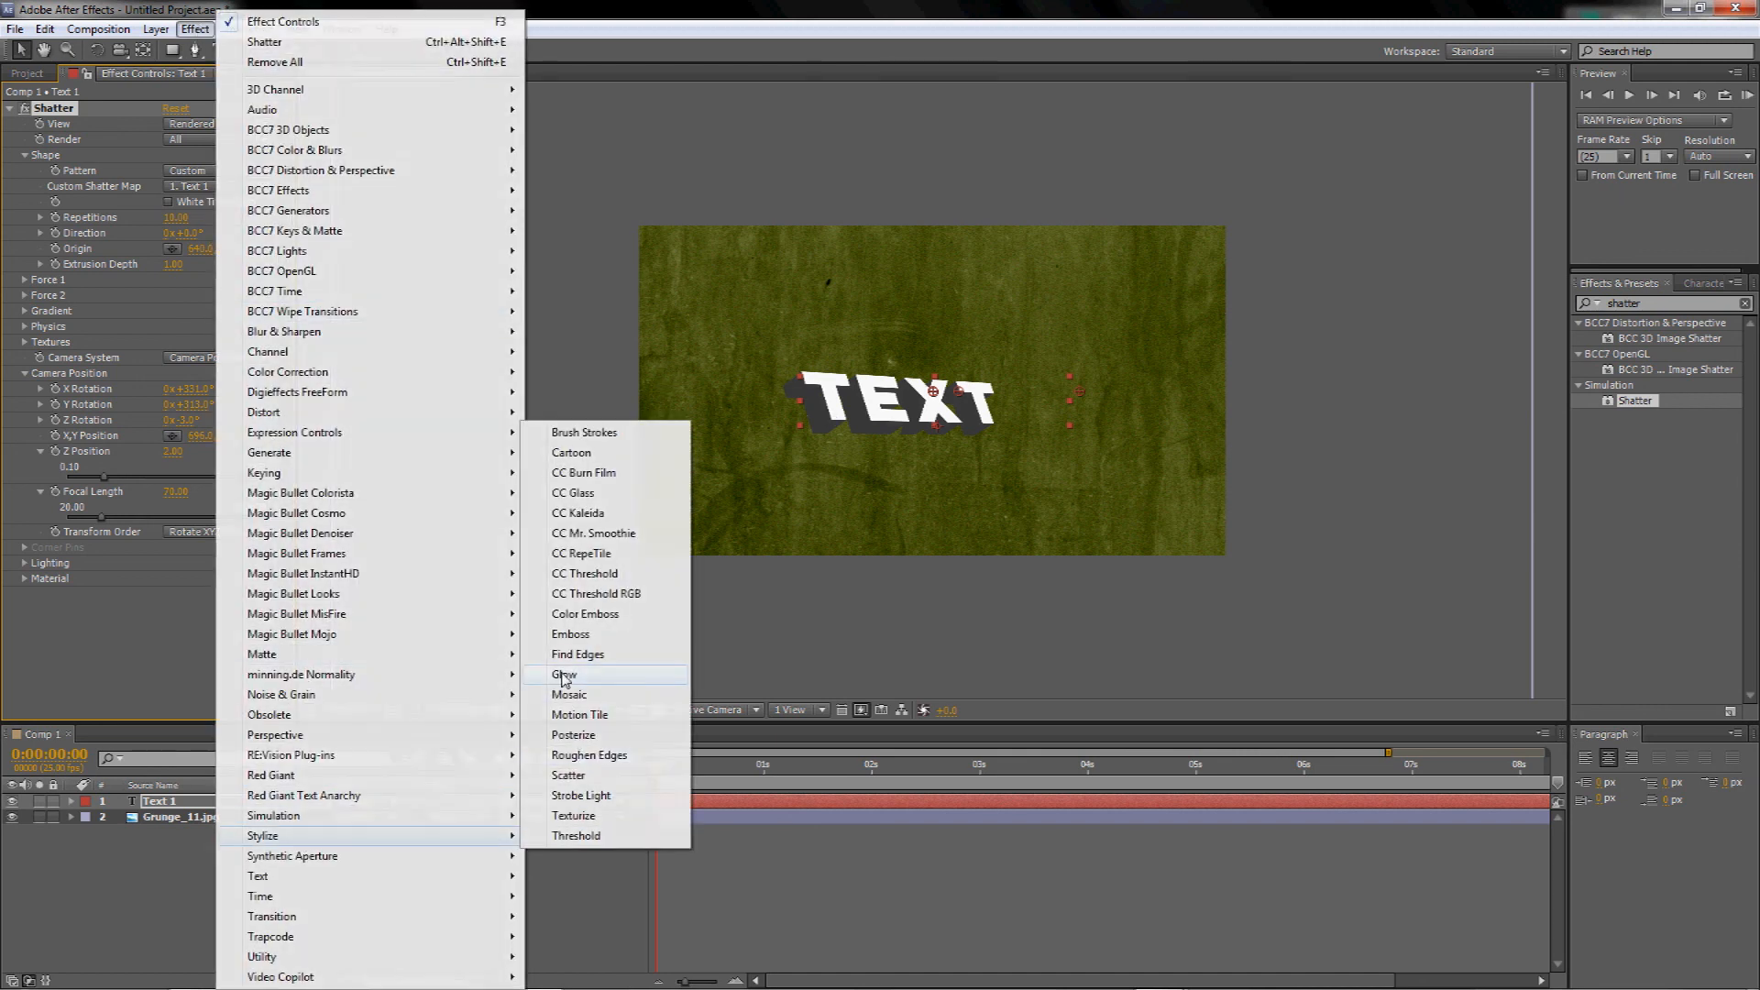
pyautogui.click(565, 676)
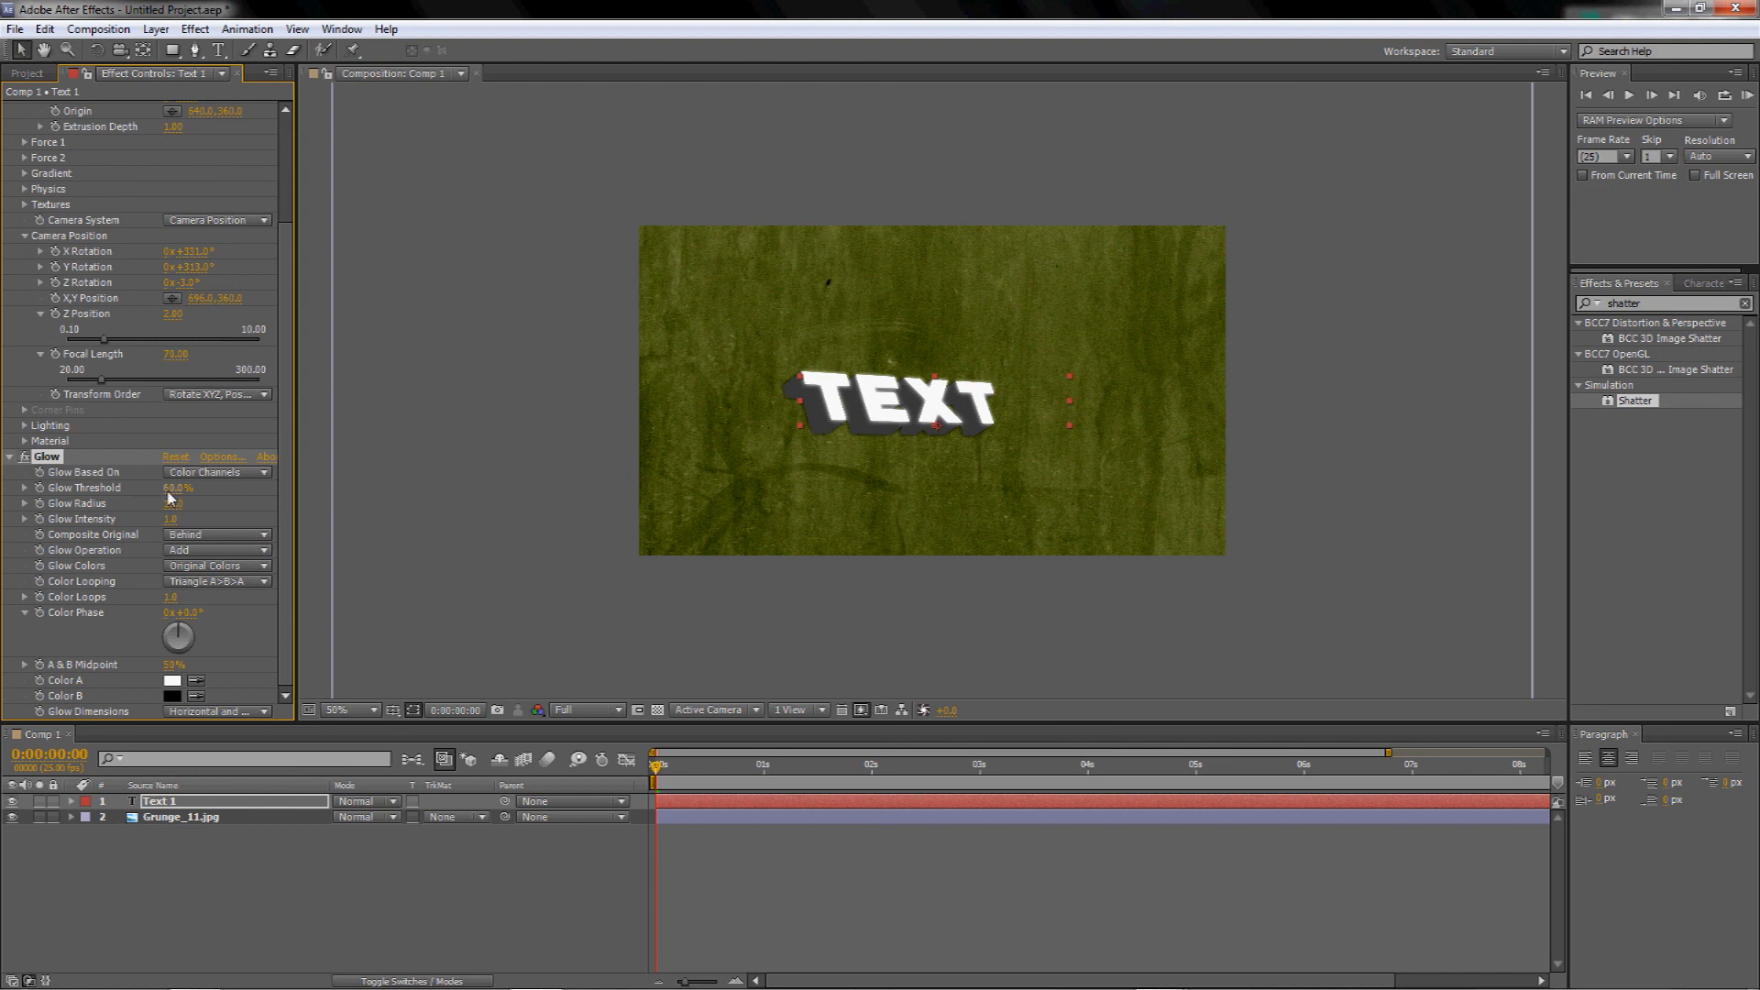
pyautogui.moveTo(168, 492); pyautogui.dragTo(127, 492)
pyautogui.press('.')
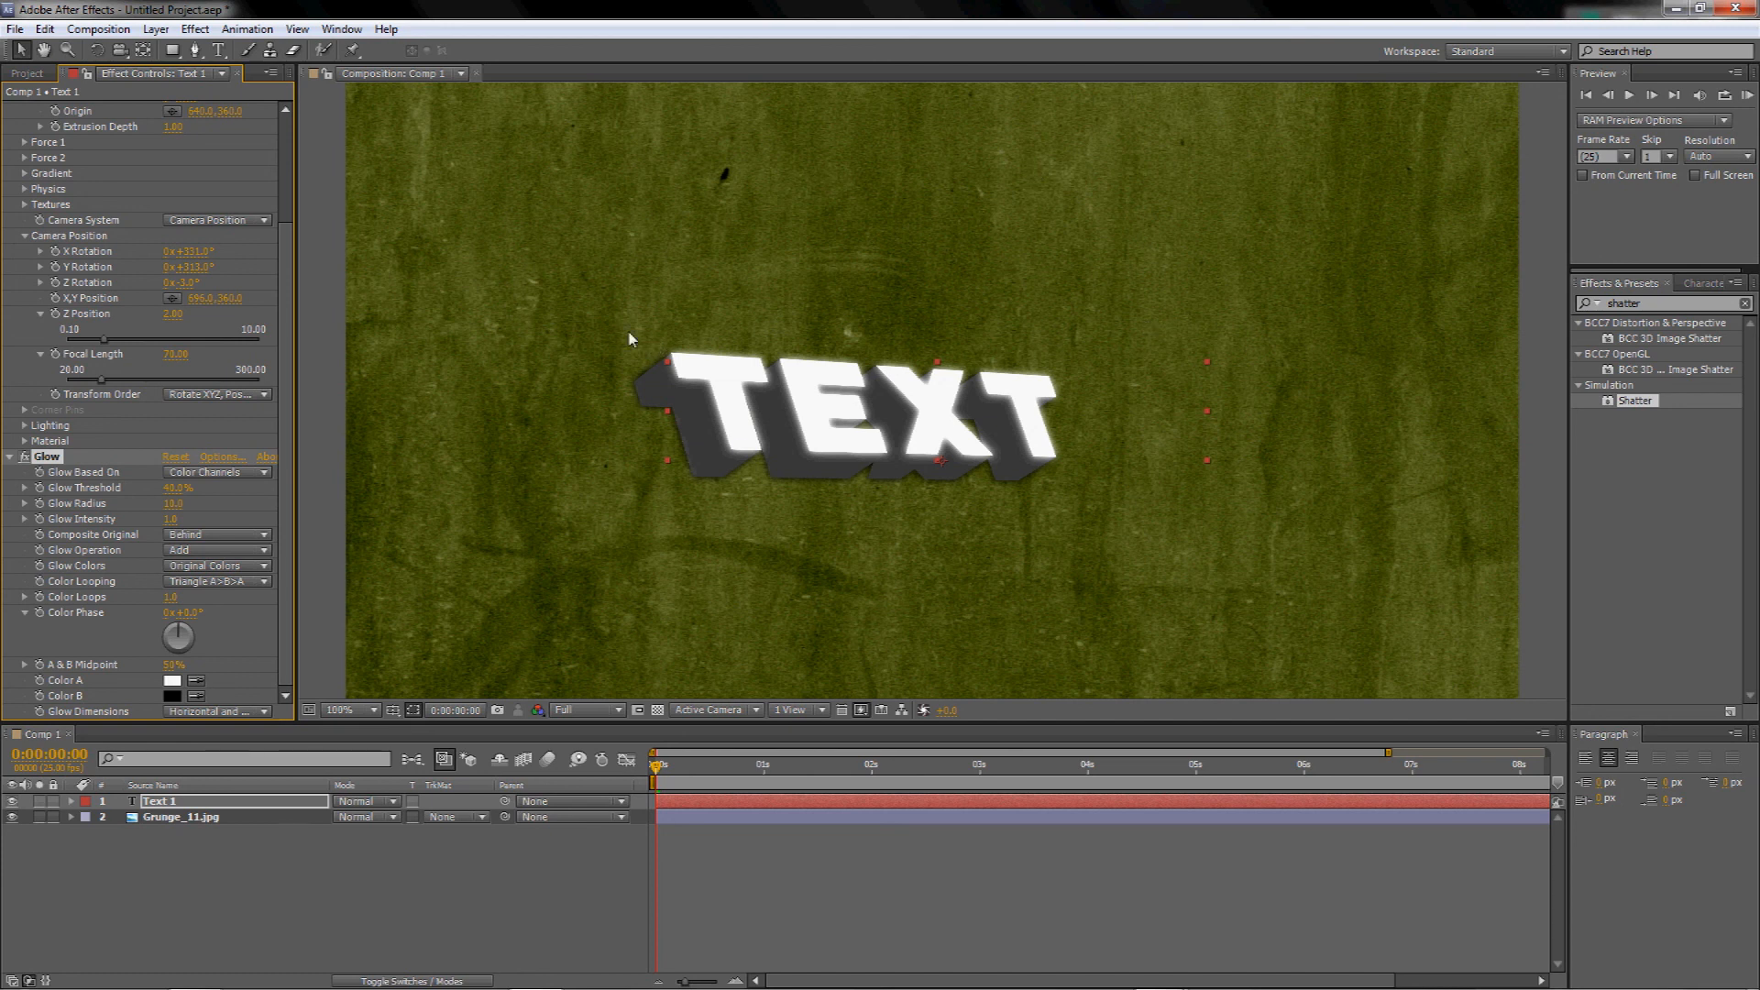
pyautogui.scroll(3, 128, 330)
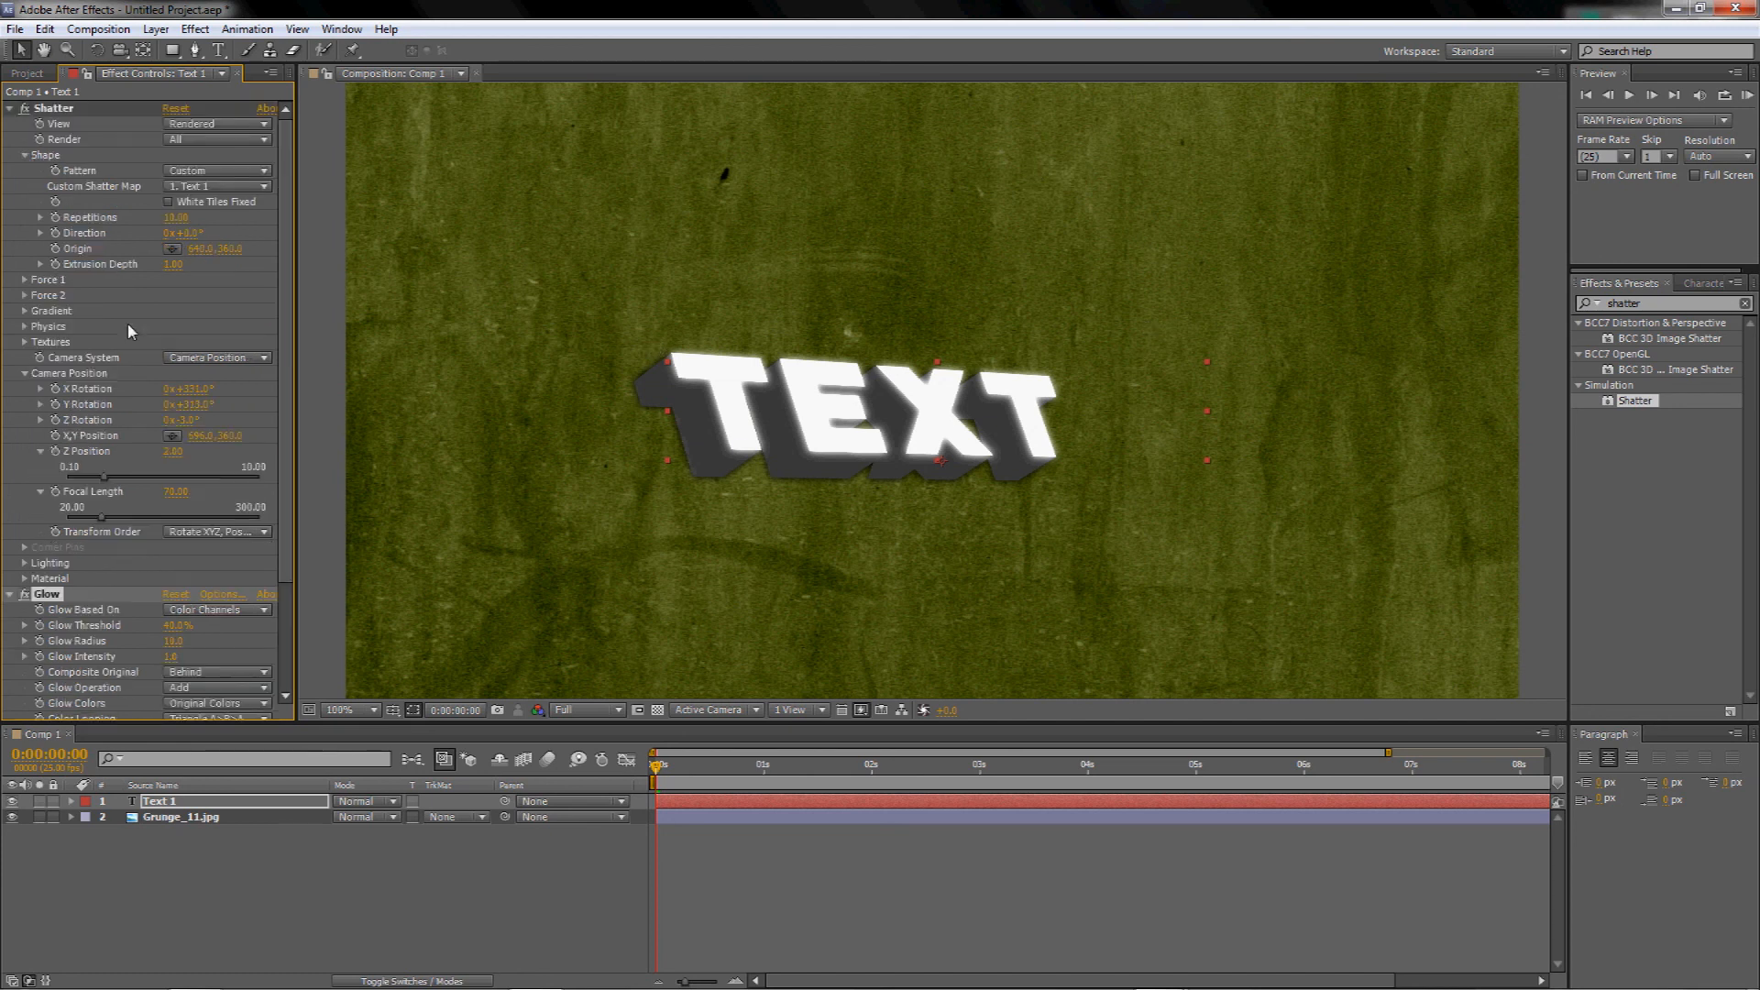